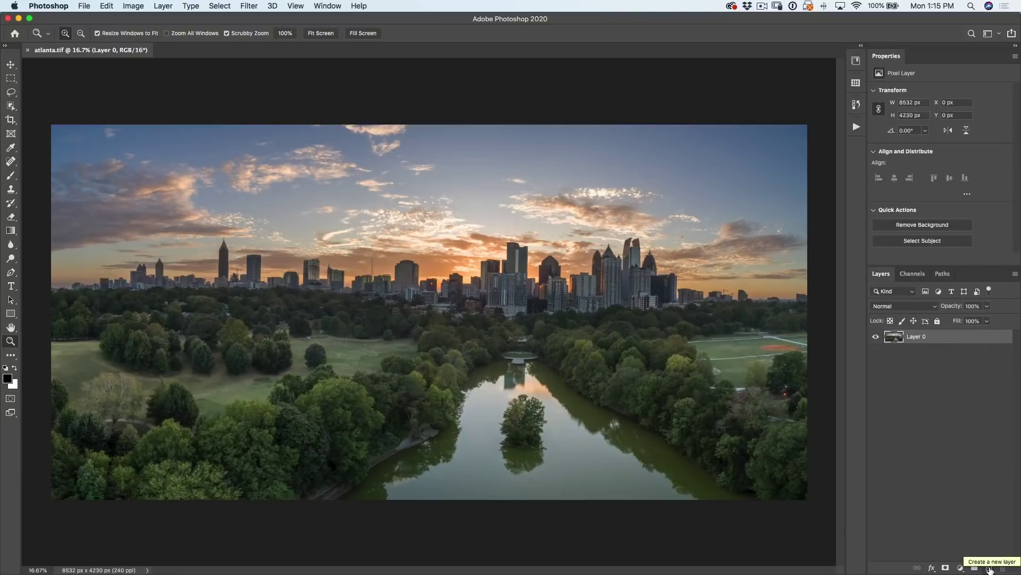
- Create a new layer named "light" with its blending mode set to Overlay
key(alt)
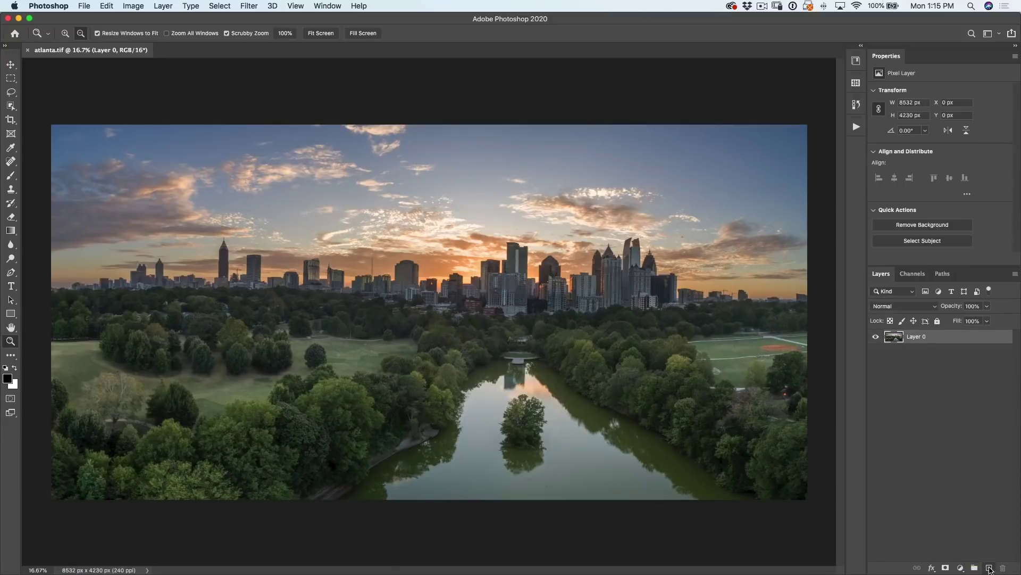
alt+click(989, 569)
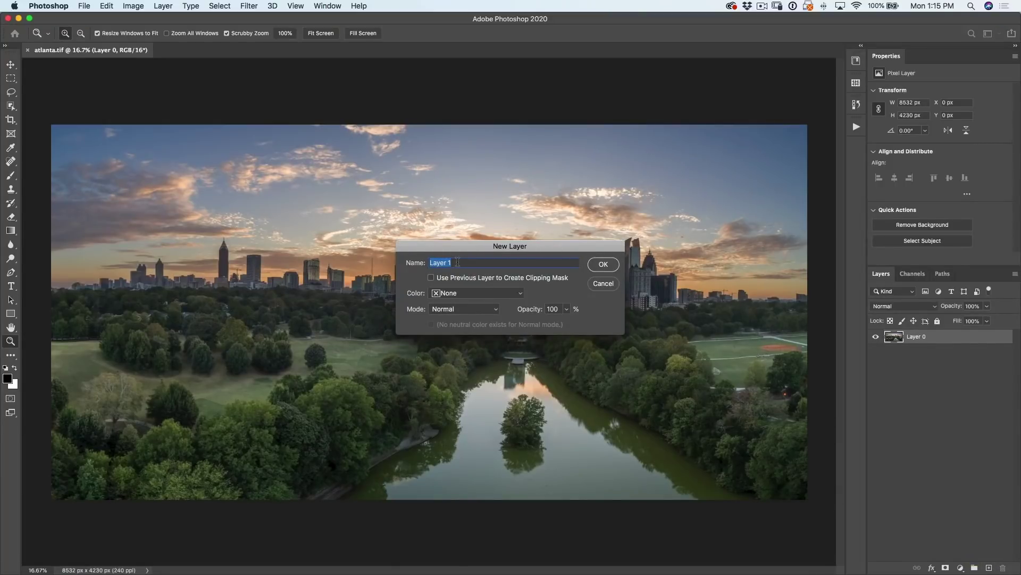
text(light)
click(444, 310)
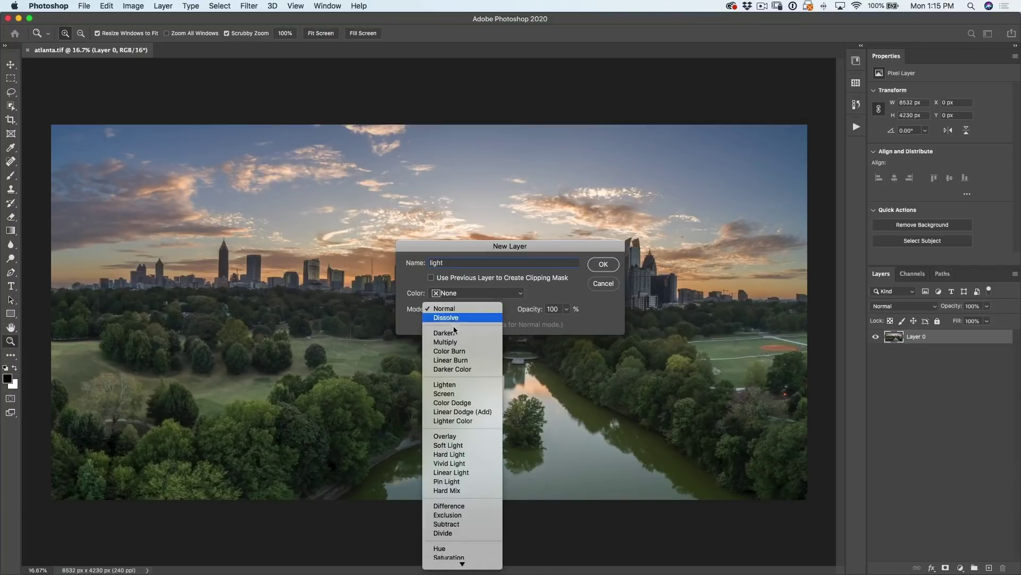
click(471, 436)
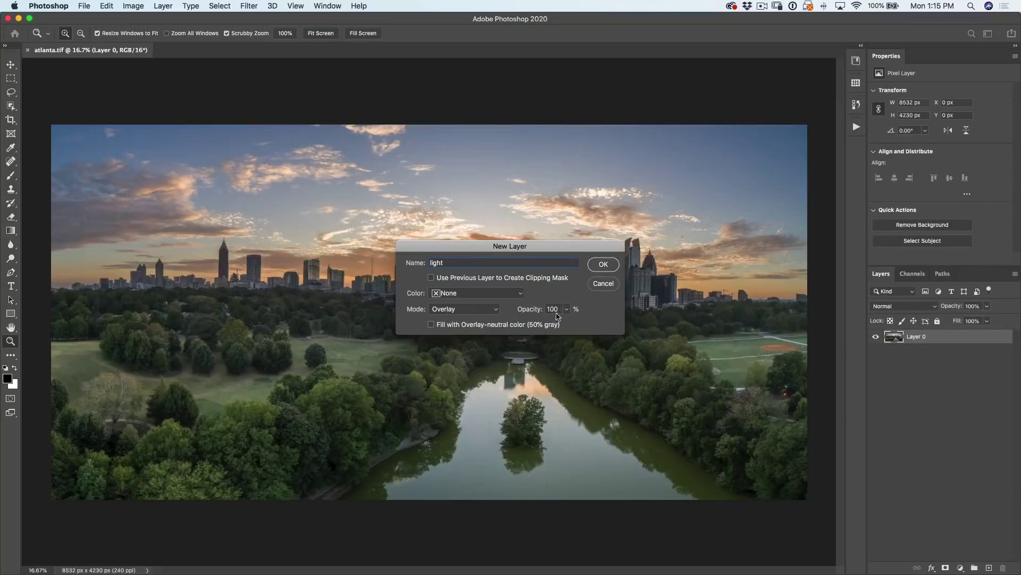
click(604, 264)
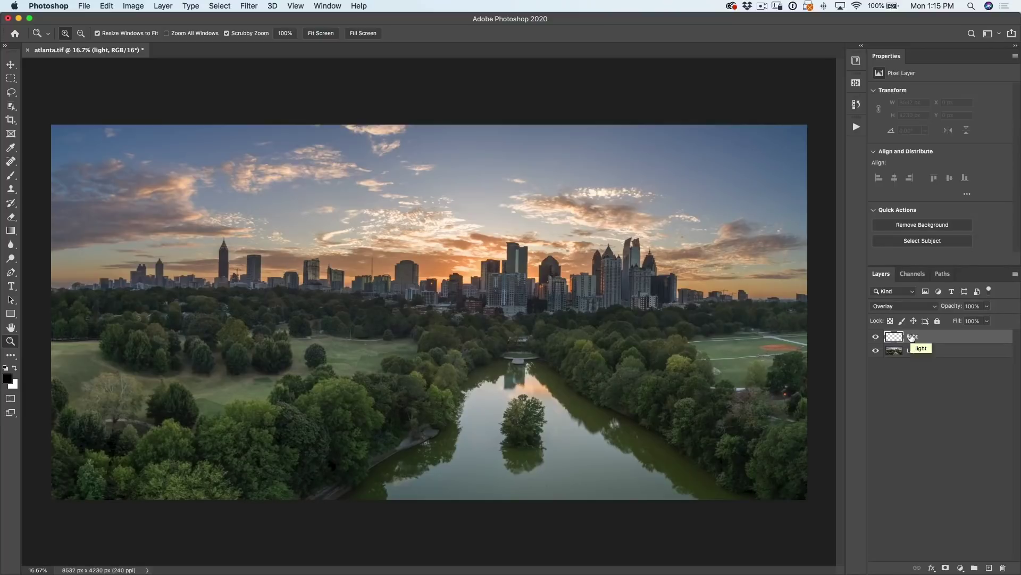
- Set up the Brush tool with white as the foreground color and the Soft Round Pressure Opacity preset
key(b)
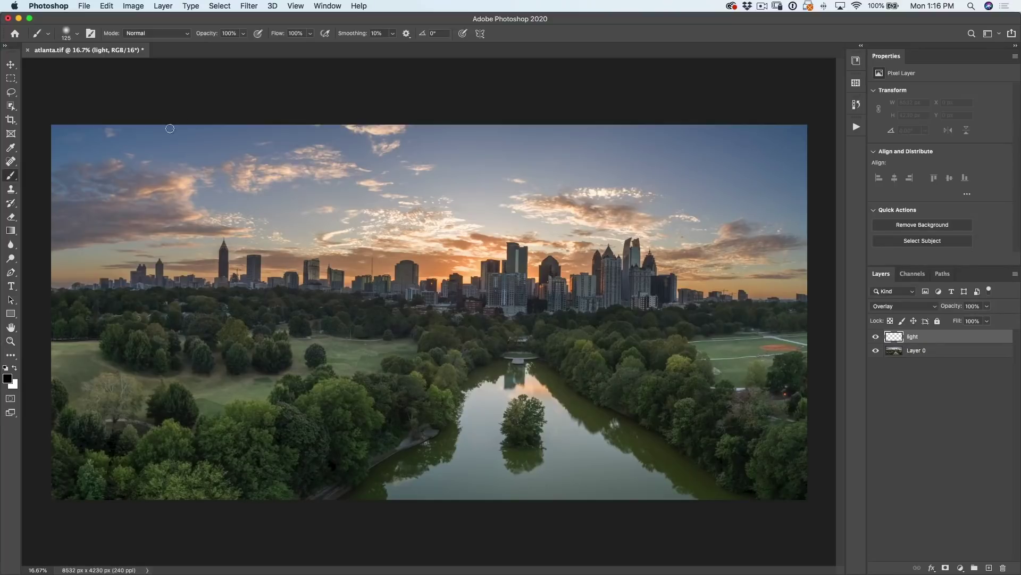
right_click(13, 177)
click(48, 175)
key(x)
click(77, 33)
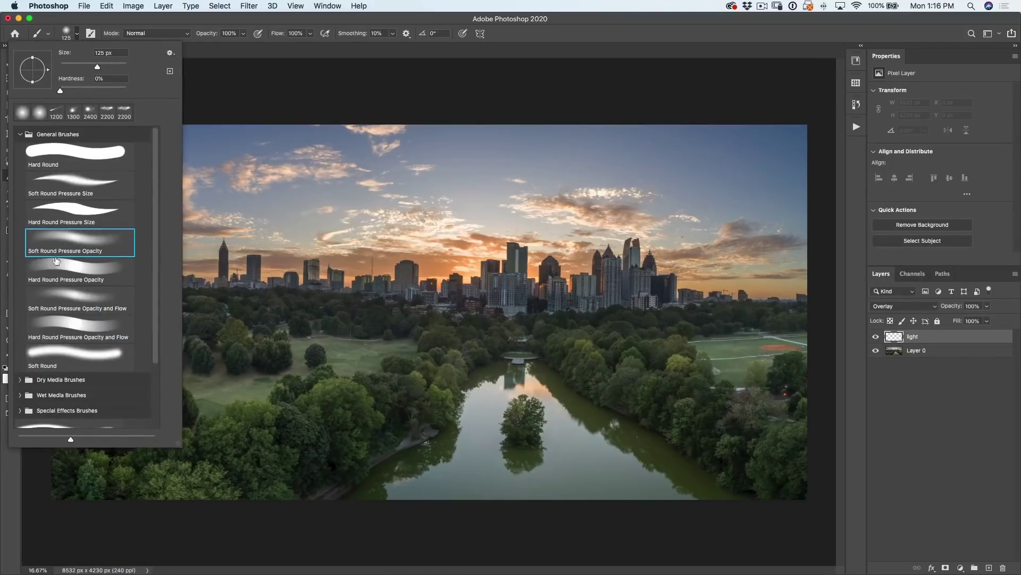
click(64, 239)
click(98, 22)
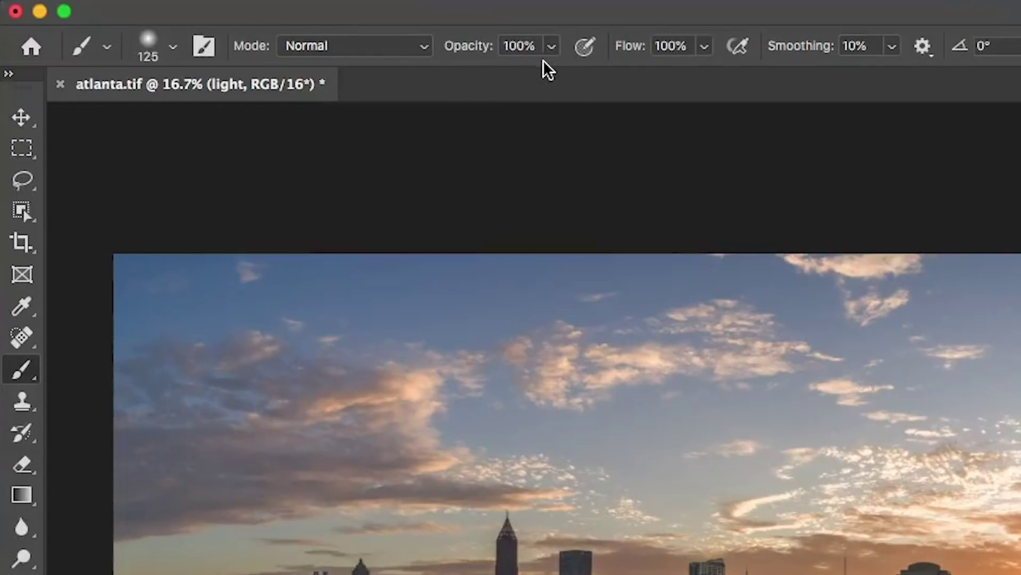
- Lower the brush opacity to 15%, trying other opacity values on the way
key(2)
key(6)
key(0)
key(1)
key(2)
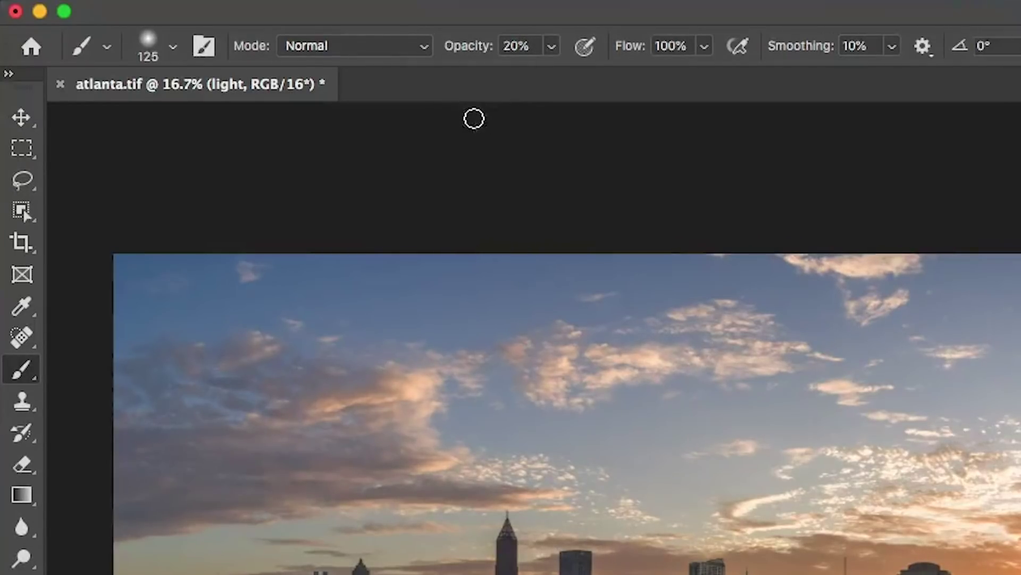
key(1)
key(5)
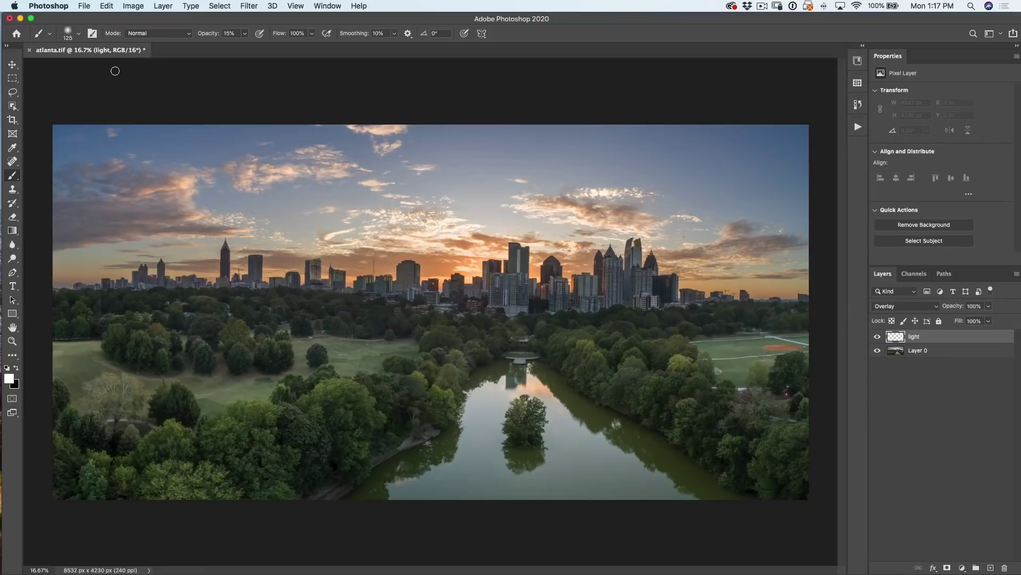
- Set the brush's Transfer opacity jitter control to Pen Pressure and close the brush settings
click(92, 34)
click(92, 34)
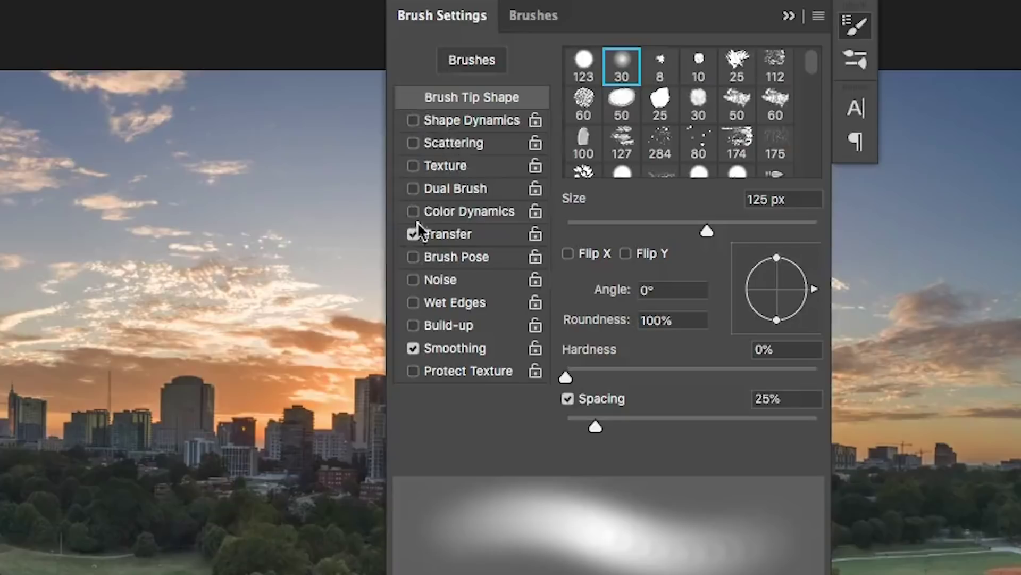
click(451, 232)
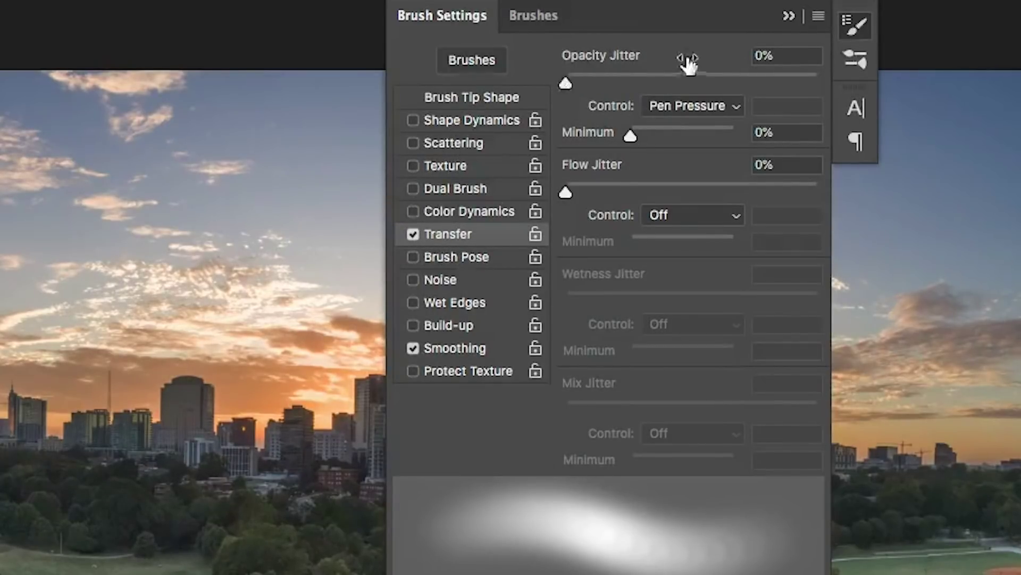
click(698, 105)
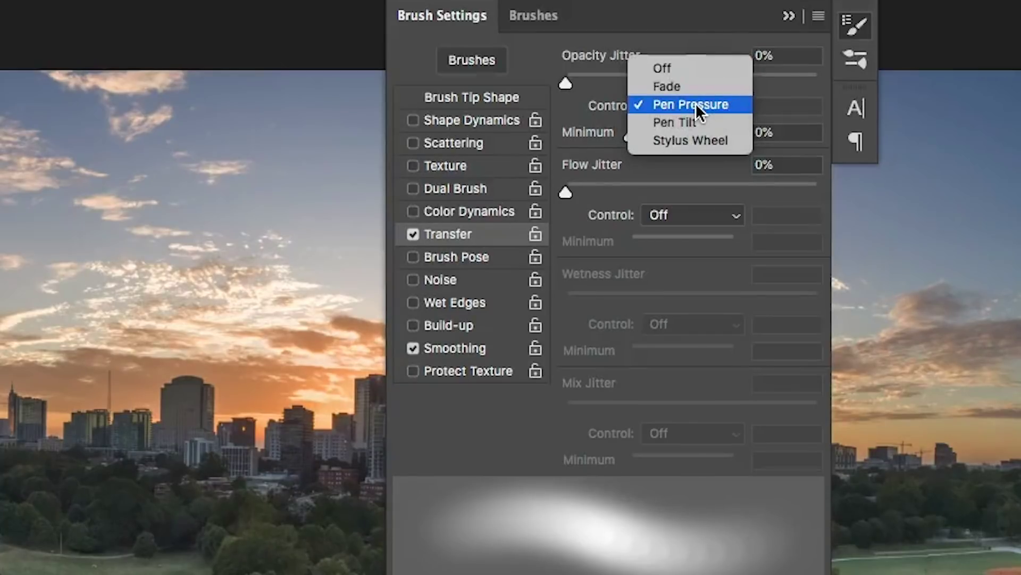
click(695, 104)
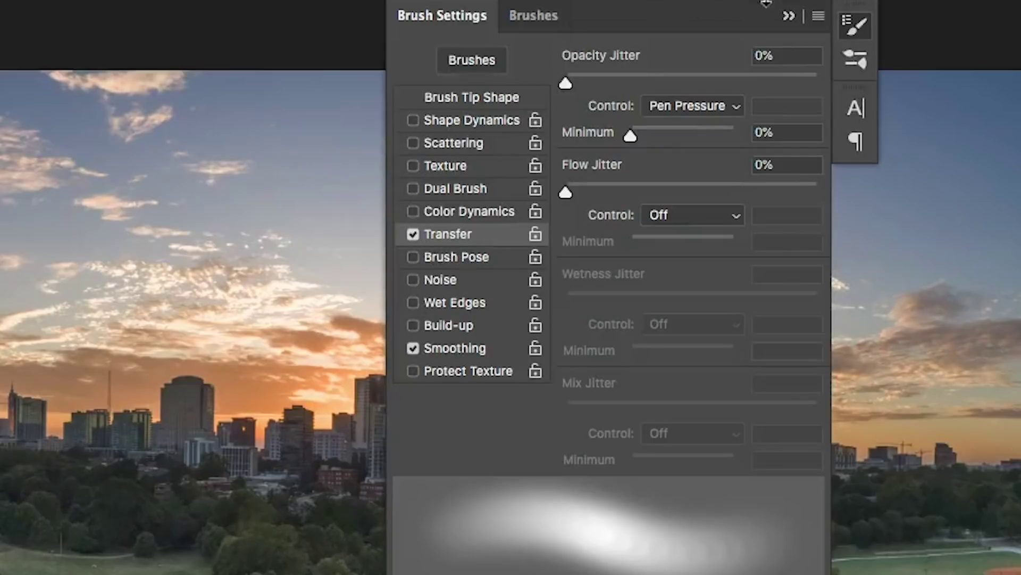
click(789, 16)
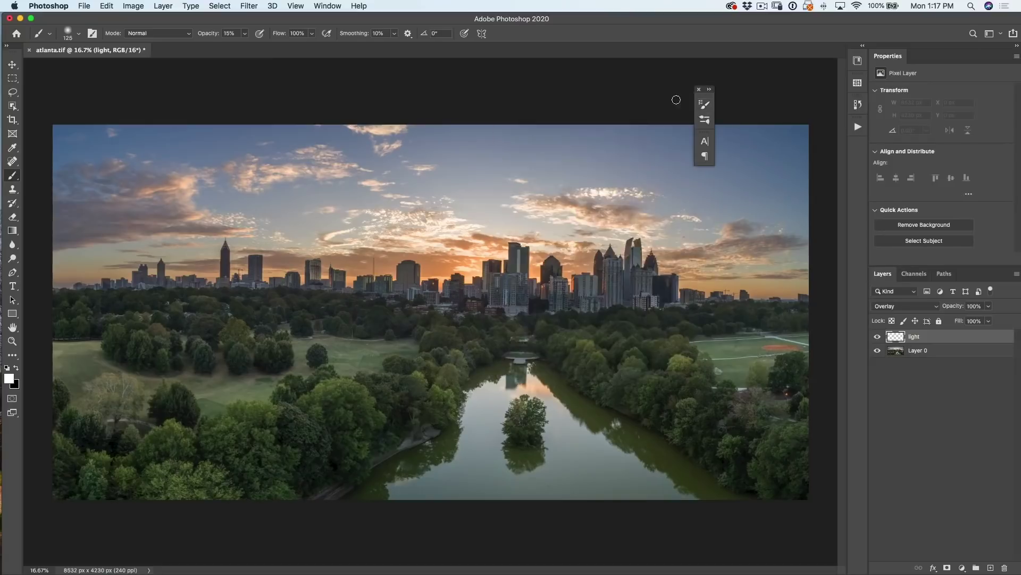
click(701, 89)
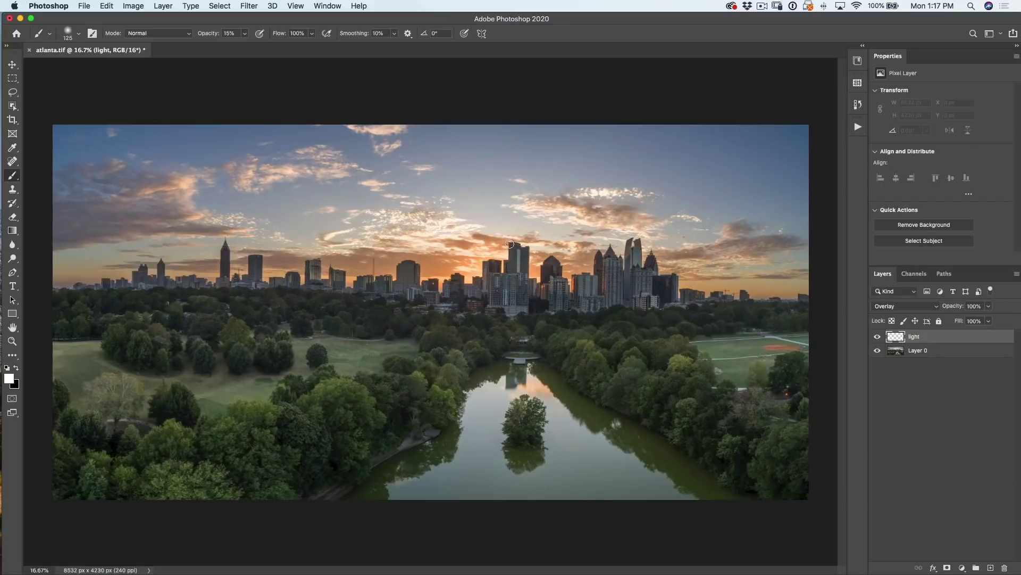
- Enlarge the soft brush to about 560 px
key(bracketright)
key(bracketright)
key(bracketright)
key(bracketright)
key(bracketright)
key(bracketright)
key(bracketright)
key(bracketright)
mouse_move(479, 286)
mouse_down()
mouse_move(570, 281)
mouse_move(481, 282)
mouse_move(491, 288)
mouse_move(480, 205)
mouse_move(481, 392)
mouse_up()
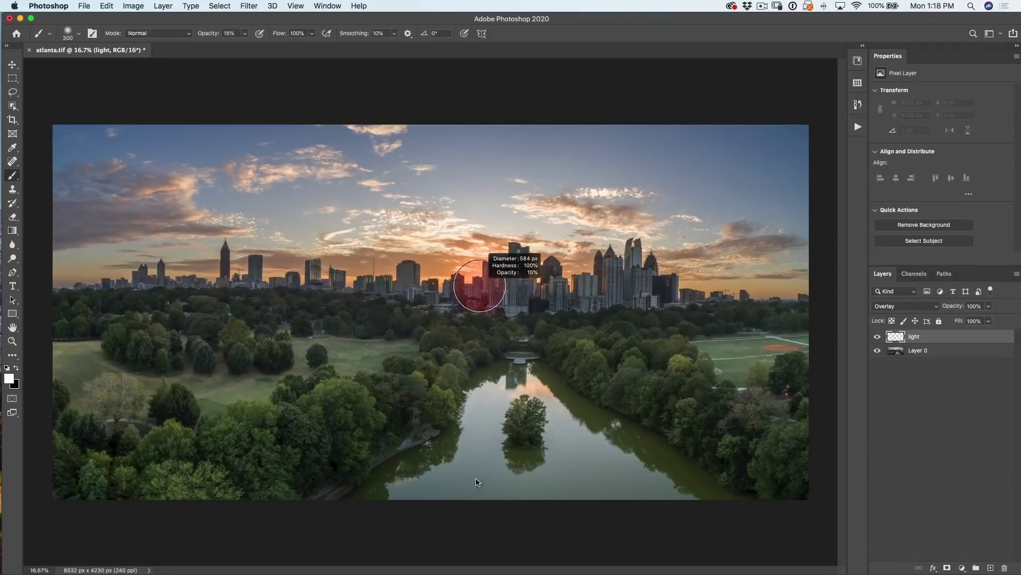
drag(474, 464, 462, 210)
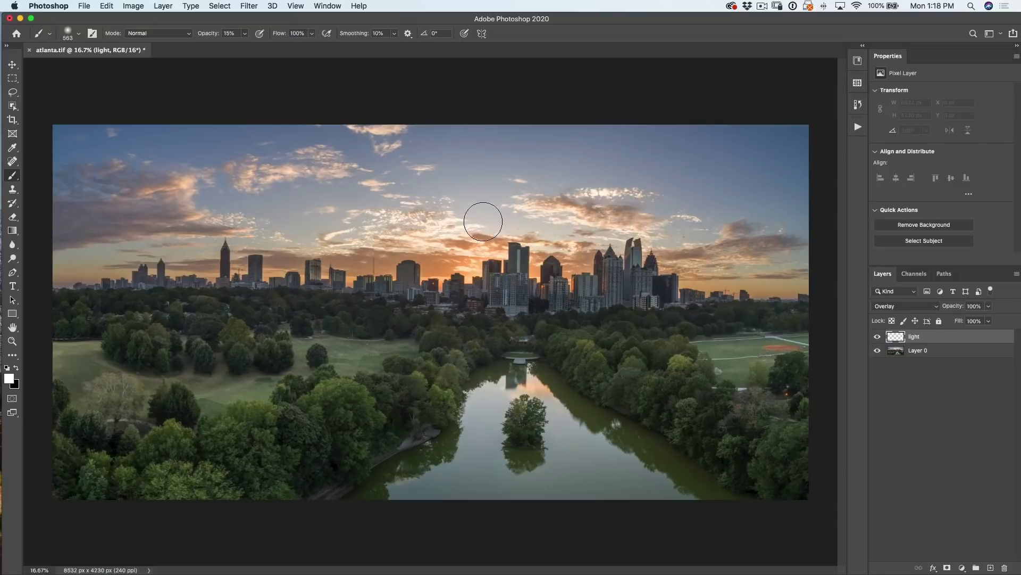
- Paint soft white light over the central skyline, the bridge area and the trees along the lake, comparing with the light layer hidden
mouse_move(482, 222)
mouse_down()
mouse_move(537, 309)
mouse_move(532, 291)
mouse_move(523, 302)
mouse_move(519, 294)
mouse_move(530, 317)
mouse_move(510, 298)
mouse_move(535, 272)
mouse_up()
drag(471, 273, 481, 325)
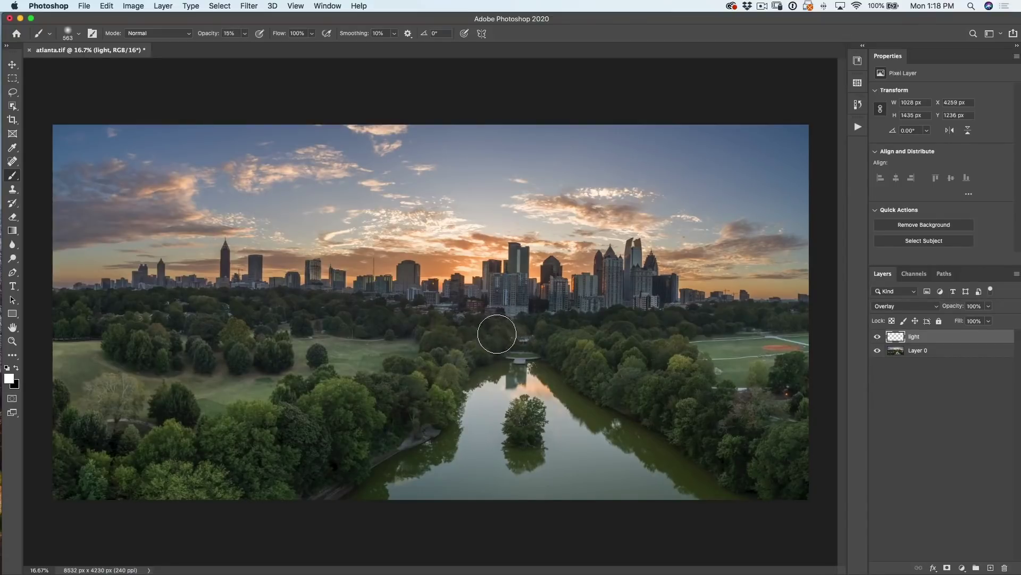
mouse_move(497, 363)
mouse_down()
mouse_move(517, 368)
mouse_move(511, 354)
mouse_up()
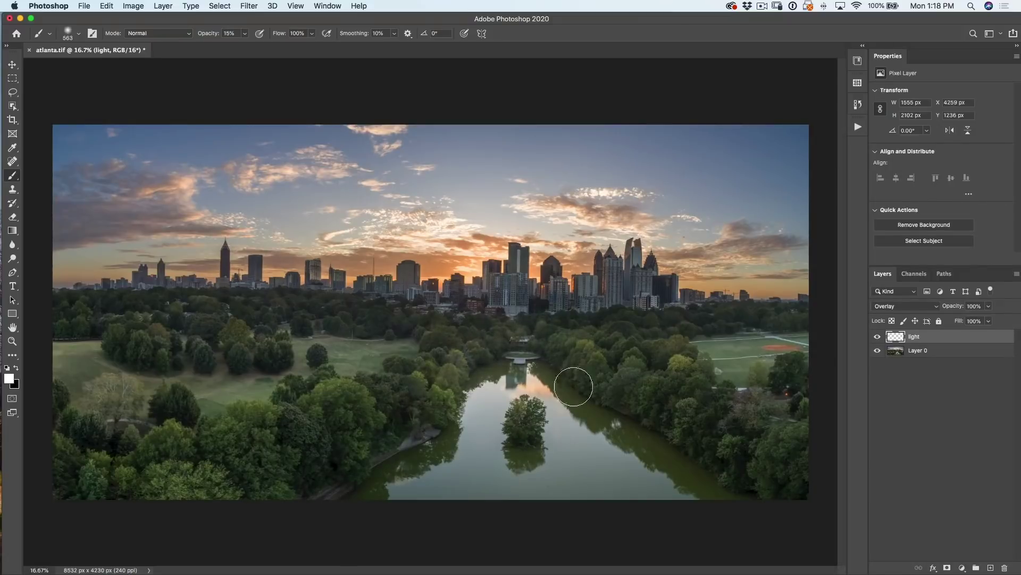
mouse_move(602, 417)
mouse_down()
mouse_move(666, 422)
mouse_move(693, 468)
mouse_up()
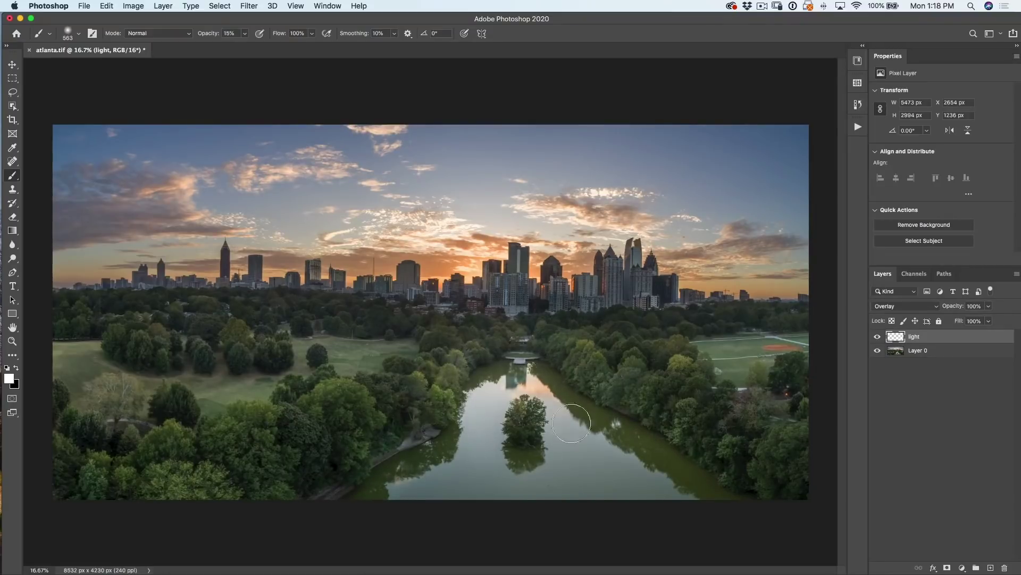
click(877, 338)
click(877, 337)
mouse_move(526, 355)
mouse_down()
mouse_move(498, 334)
mouse_move(363, 443)
mouse_move(438, 390)
mouse_move(295, 464)
mouse_move(401, 377)
mouse_move(288, 445)
mouse_move(416, 409)
mouse_move(510, 328)
mouse_move(485, 349)
mouse_move(516, 352)
mouse_up()
- Enlarge the brush to 1600 px, paint broad light from the lake up into the sky, and compare with the light layer hidden
key(bracketright)
key(bracketright)
key(bracketright)
key(bracketright)
key(bracketright)
key(bracketright)
key(bracketright)
key(bracketright)
mouse_move(583, 426)
mouse_down()
mouse_move(667, 466)
mouse_move(658, 470)
mouse_move(520, 355)
mouse_move(707, 450)
mouse_move(502, 380)
mouse_move(323, 473)
mouse_move(489, 370)
mouse_move(343, 460)
mouse_move(294, 475)
mouse_move(500, 363)
mouse_move(311, 472)
mouse_move(555, 352)
mouse_move(746, 442)
mouse_move(488, 373)
mouse_move(527, 480)
mouse_move(469, 308)
mouse_move(488, 300)
mouse_move(489, 279)
mouse_move(492, 294)
mouse_move(471, 306)
mouse_move(489, 314)
mouse_move(341, 484)
mouse_move(496, 342)
mouse_move(548, 344)
mouse_move(728, 463)
mouse_move(678, 399)
mouse_move(461, 374)
mouse_move(571, 262)
mouse_move(682, 241)
mouse_up()
click(878, 337)
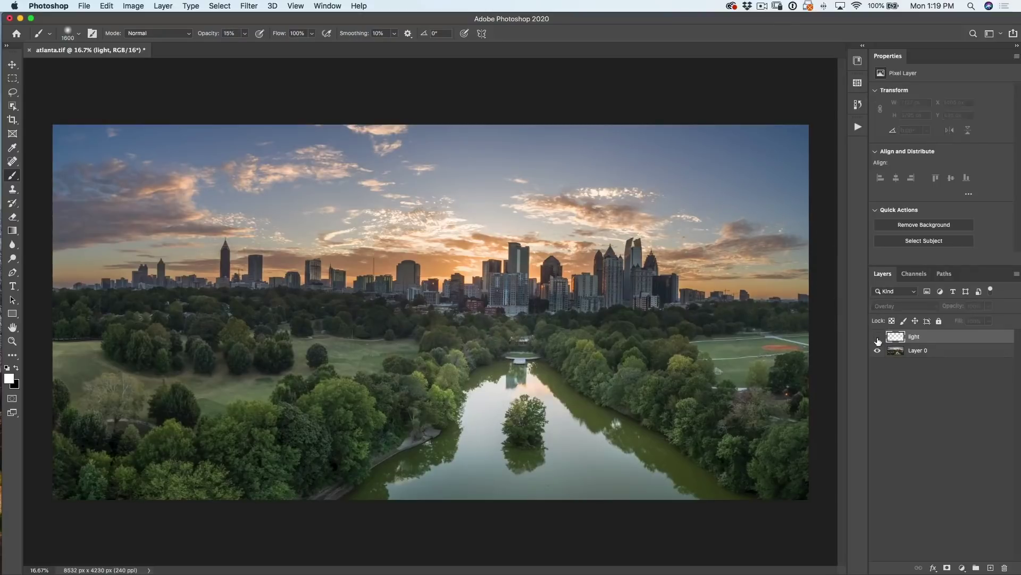
click(878, 337)
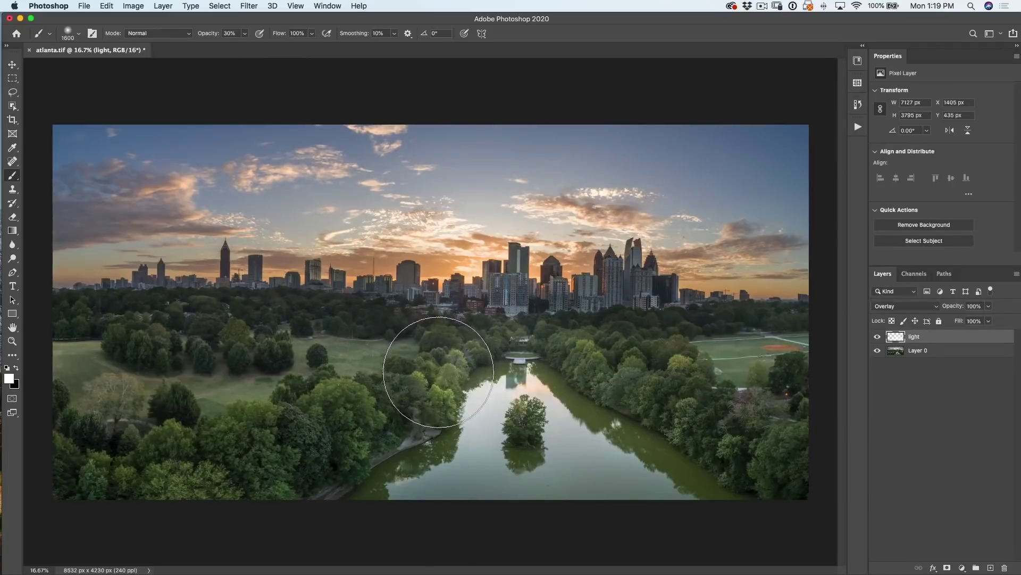
- Reduce the brush to 150 px at 50% opacity and paint highlights on the trees along the lake's left bank
drag(473, 298, 480, 314)
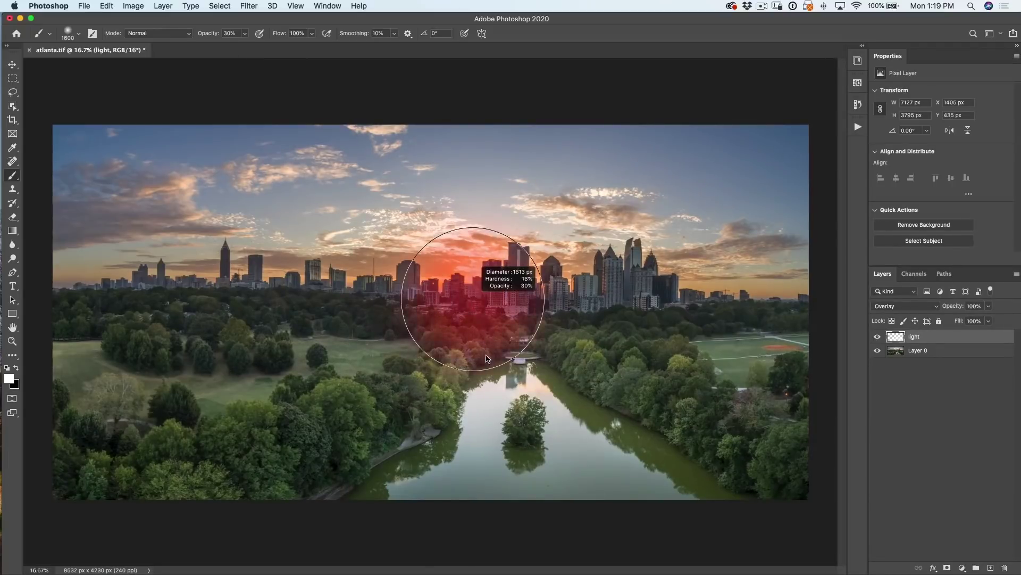
mouse_move(491, 371)
mouse_down()
mouse_move(420, 290)
mouse_move(410, 294)
mouse_up()
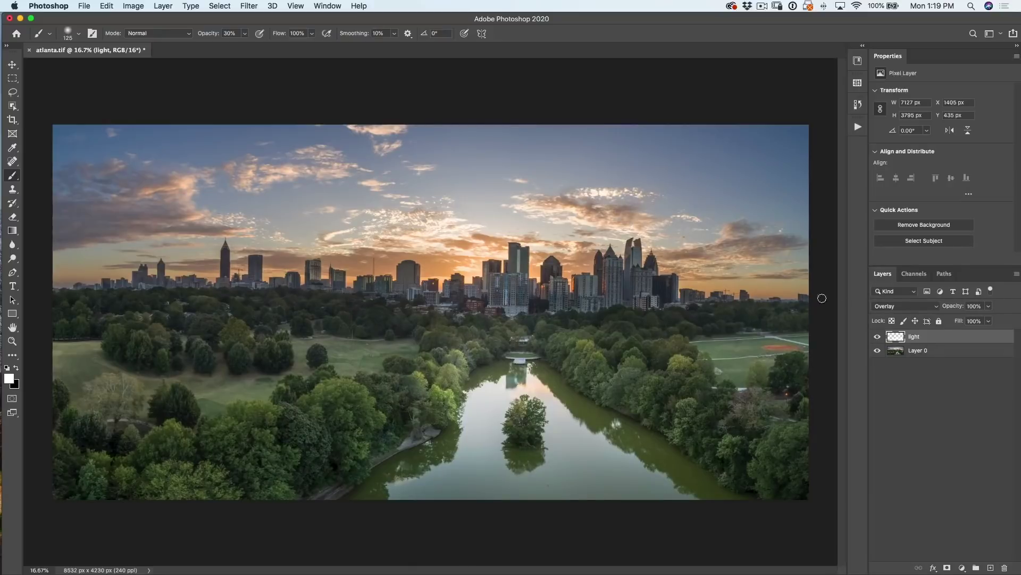
click(878, 336)
key(bracketright)
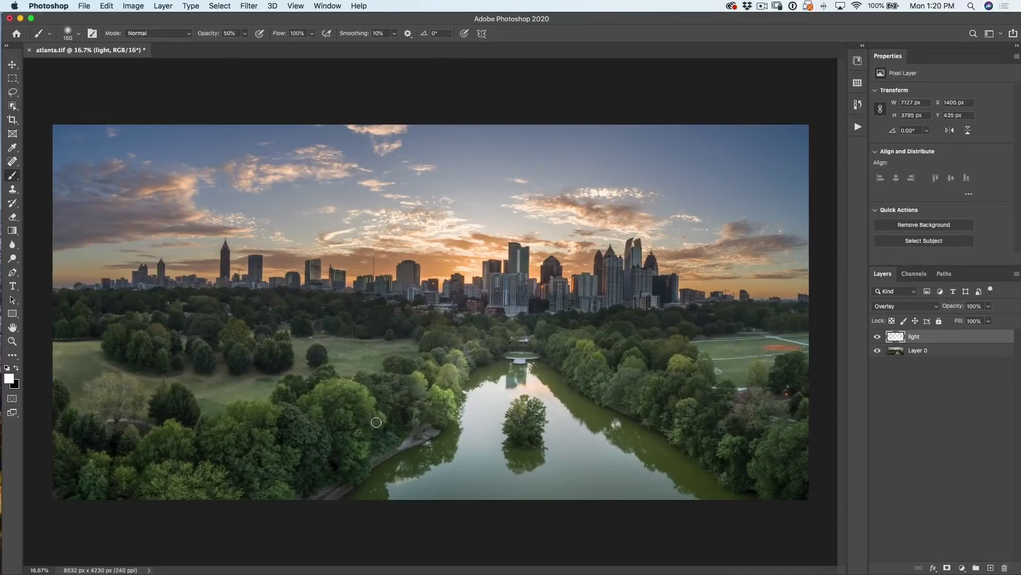
mouse_move(379, 408)
mouse_down()
mouse_move(356, 444)
mouse_move(360, 454)
mouse_move(369, 447)
mouse_move(346, 464)
mouse_move(354, 425)
mouse_move(340, 413)
mouse_move(363, 436)
mouse_move(356, 459)
mouse_move(347, 415)
mouse_move(359, 454)
mouse_move(371, 417)
mouse_move(382, 416)
mouse_move(349, 381)
mouse_move(316, 396)
mouse_move(350, 389)
mouse_move(373, 403)
mouse_move(381, 449)
mouse_move(310, 430)
mouse_move(289, 406)
mouse_move(325, 433)
mouse_move(329, 458)
mouse_move(294, 412)
mouse_move(322, 432)
mouse_move(329, 465)
mouse_move(272, 413)
mouse_move(274, 448)
mouse_move(295, 452)
mouse_move(266, 406)
mouse_move(264, 421)
mouse_move(240, 434)
mouse_move(274, 441)
mouse_move(270, 431)
mouse_move(278, 451)
mouse_move(301, 451)
mouse_move(282, 475)
mouse_move(289, 486)
mouse_move(336, 409)
mouse_move(360, 392)
mouse_move(403, 396)
mouse_move(414, 380)
mouse_move(385, 381)
mouse_move(406, 394)
mouse_move(384, 380)
mouse_move(453, 356)
mouse_move(441, 334)
mouse_move(493, 338)
mouse_up()
- Reduce the brush to 90 px and paint highlights on the right-bank trees and the small island tree
key(bracketleft)
key(bracketleft)
key(bracketleft)
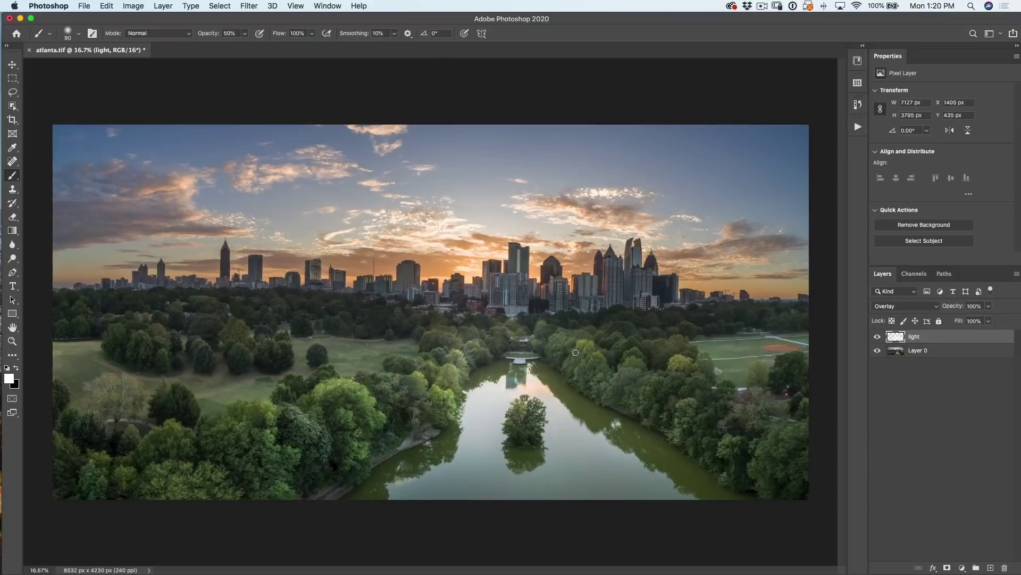
drag(583, 363, 586, 351)
drag(613, 389, 615, 383)
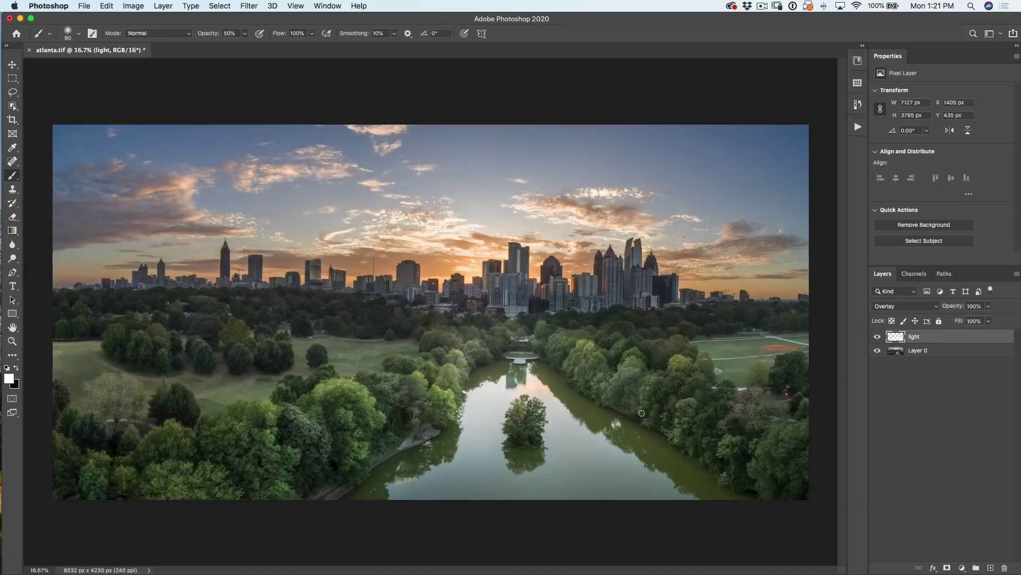
drag(661, 375, 672, 365)
drag(678, 415, 675, 426)
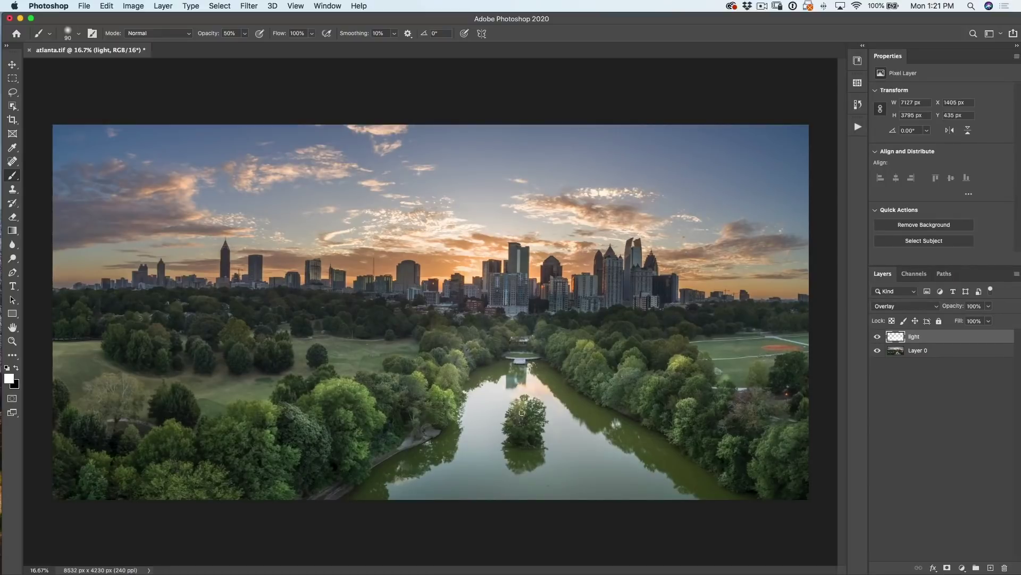
drag(531, 412, 522, 430)
- Enlarge the brush to 300 px and brighten the central buildings and the area down toward the lake
key(bracketright)
key(bracketright)
key(bracketright)
key(bracketright)
key(bracketright)
key(bracketright)
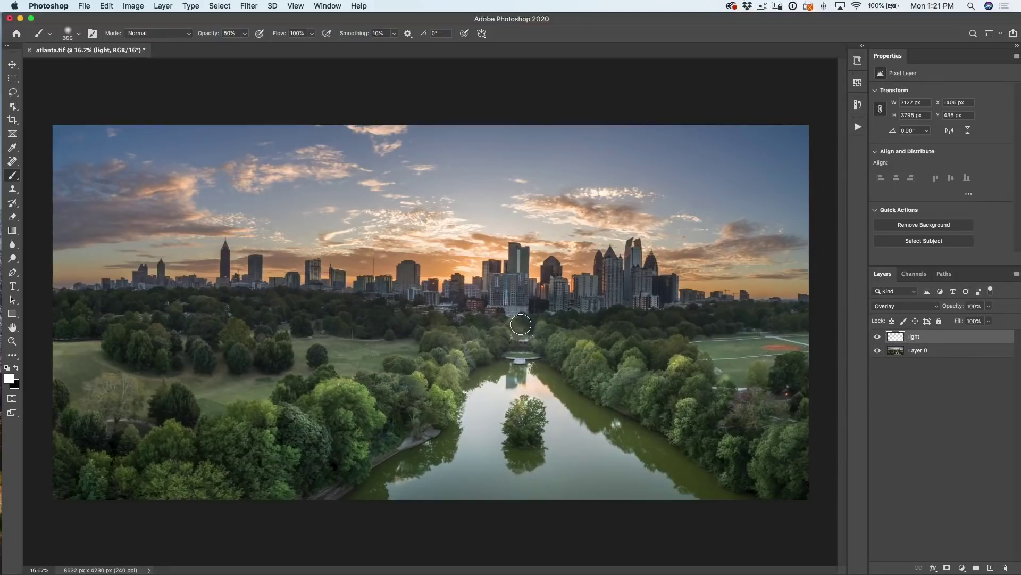
mouse_move(505, 299)
mouse_down()
mouse_move(498, 272)
mouse_move(478, 296)
mouse_move(511, 299)
mouse_move(511, 324)
mouse_move(535, 345)
mouse_move(531, 374)
mouse_move(552, 373)
mouse_move(408, 471)
mouse_move(450, 477)
mouse_move(555, 451)
mouse_move(618, 477)
mouse_move(656, 473)
mouse_move(685, 499)
mouse_move(658, 448)
mouse_move(645, 462)
mouse_move(552, 393)
mouse_move(558, 386)
mouse_move(700, 499)
mouse_move(543, 378)
mouse_move(653, 471)
mouse_move(546, 396)
mouse_move(520, 461)
mouse_move(488, 374)
mouse_move(516, 298)
mouse_move(411, 407)
mouse_move(454, 357)
mouse_move(296, 487)
mouse_move(508, 330)
mouse_move(520, 367)
mouse_move(560, 414)
mouse_move(567, 395)
mouse_move(552, 324)
mouse_move(675, 421)
mouse_move(566, 307)
mouse_move(799, 444)
mouse_move(561, 367)
mouse_move(804, 484)
mouse_move(561, 385)
mouse_move(717, 505)
mouse_move(495, 344)
mouse_move(397, 397)
mouse_move(426, 358)
mouse_move(313, 435)
mouse_move(436, 347)
mouse_move(265, 475)
mouse_move(511, 334)
mouse_move(463, 357)
mouse_move(380, 485)
mouse_move(580, 312)
mouse_move(593, 349)
mouse_move(480, 468)
mouse_move(596, 479)
mouse_move(728, 441)
mouse_move(783, 454)
mouse_move(400, 504)
mouse_move(525, 480)
mouse_move(560, 333)
mouse_move(492, 349)
mouse_move(487, 383)
mouse_move(632, 393)
mouse_move(706, 454)
mouse_move(729, 455)
mouse_move(636, 451)
mouse_move(392, 467)
mouse_move(432, 403)
mouse_up()
- Brighten the lake with a 900 px brush, compare the image with the light layer hidden, and undo the last stroke
key(bracketright)
key(bracketright)
key(bracketright)
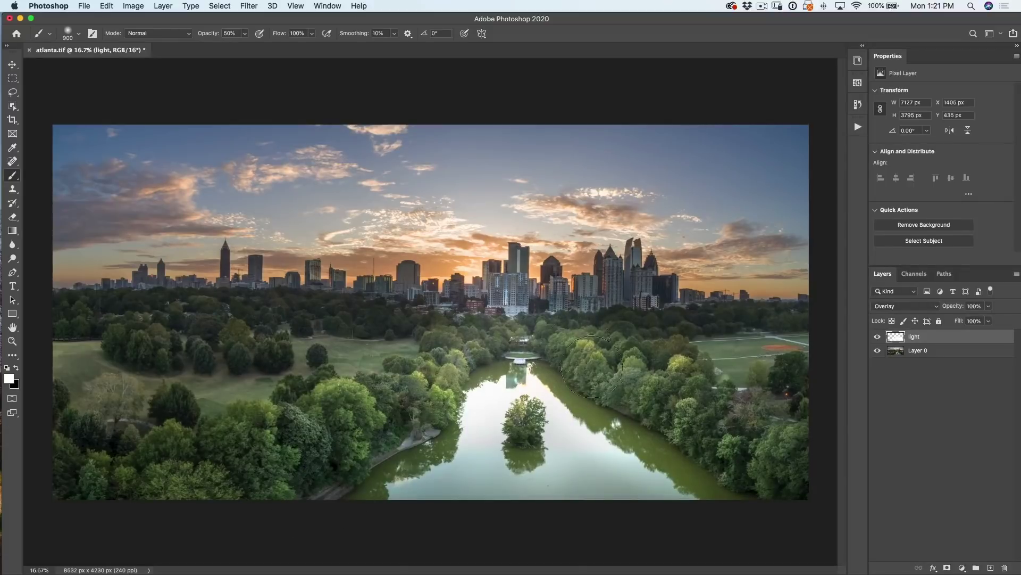
click(878, 336)
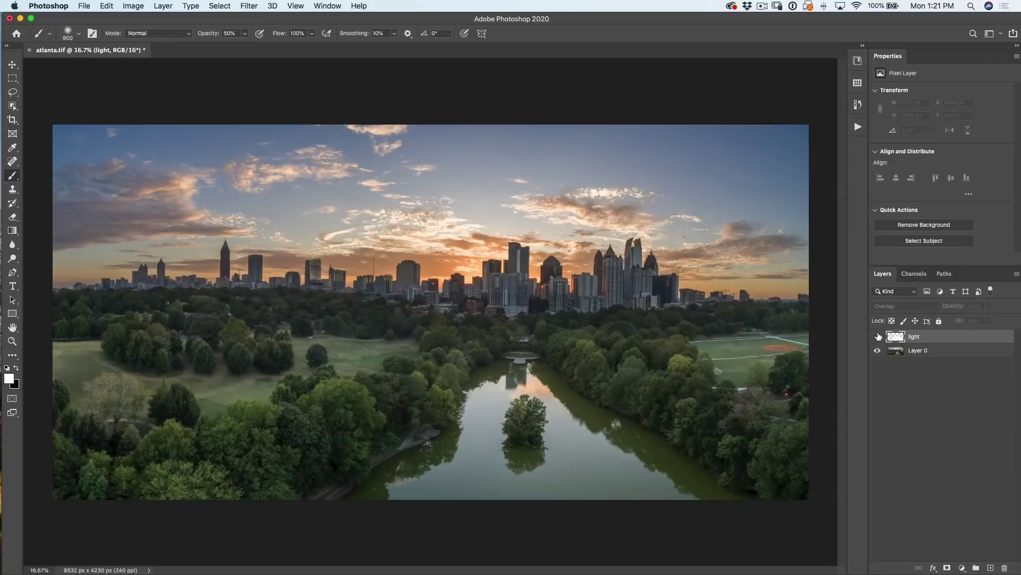
click(878, 337)
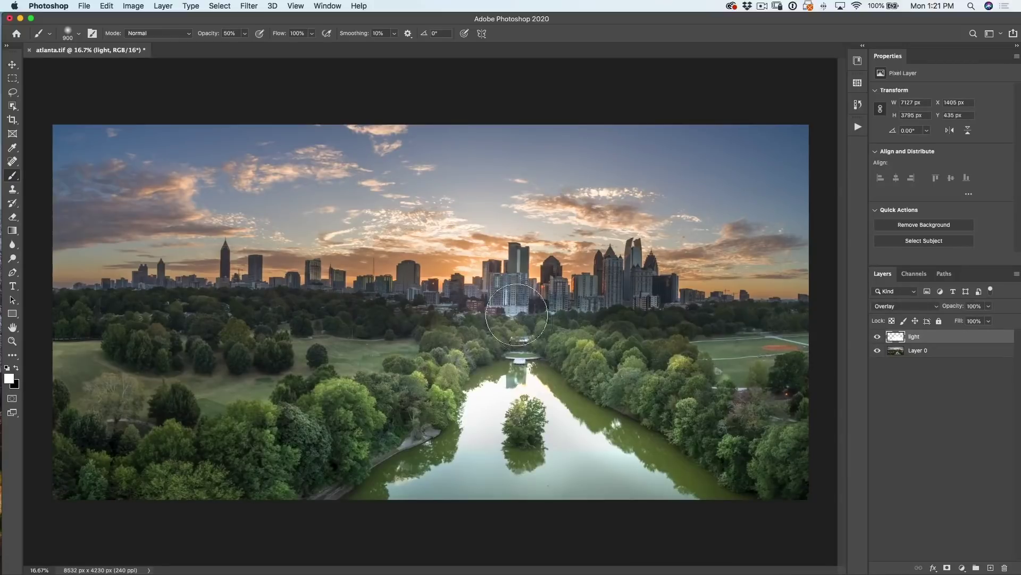
key(ctrl+z)
- Reduce the brush to 200 px and paint light onto the meadow beside the small round tree
key(bracketleft)
key(bracketleft)
key(bracketleft)
key(bracketleft)
key(bracketleft)
key(bracketleft)
key(bracketleft)
key(bracketleft)
key(bracketleft)
drag(318, 340, 300, 349)
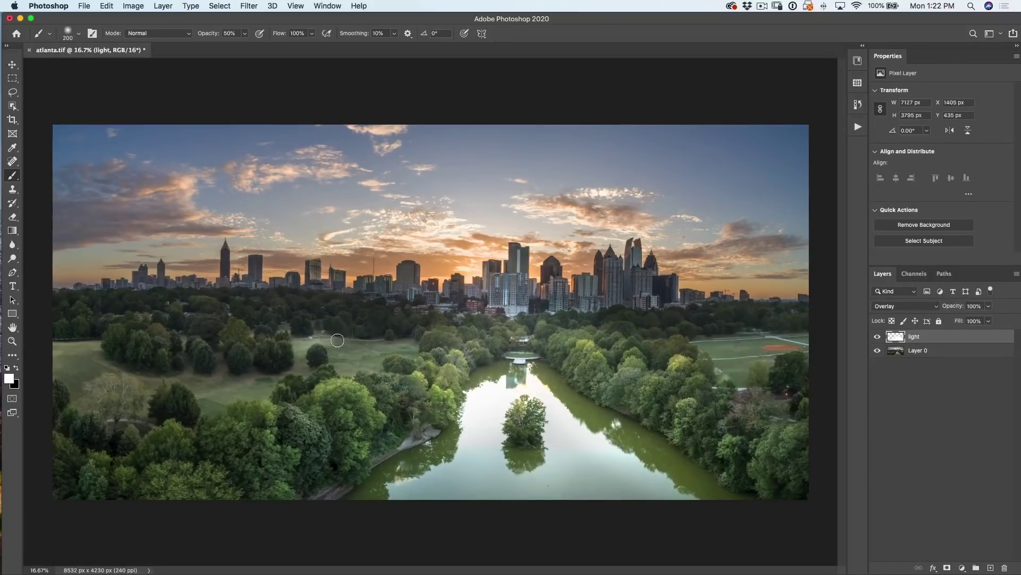
- Reduce the brush to 125 px and paint light streaks across the meadow and the trees behind it
key(bracketleft)
key(bracketleft)
key(bracketleft)
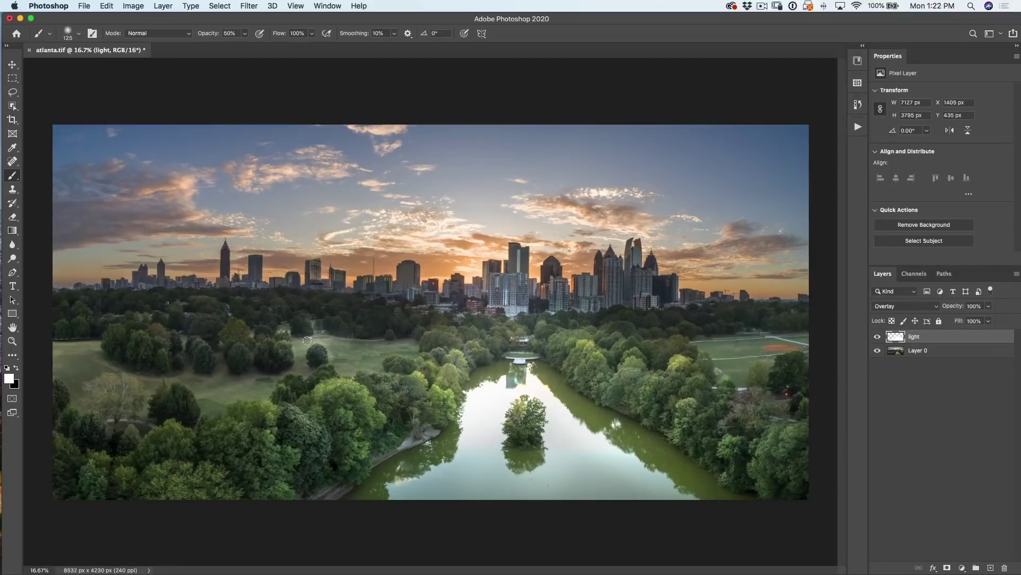
mouse_move(237, 334)
mouse_down()
mouse_move(244, 355)
mouse_move(239, 343)
mouse_move(292, 310)
mouse_move(309, 342)
mouse_move(299, 337)
mouse_move(309, 342)
mouse_move(303, 361)
mouse_move(343, 324)
mouse_move(334, 337)
mouse_move(351, 354)
mouse_move(317, 373)
mouse_move(304, 372)
mouse_move(302, 353)
mouse_move(341, 346)
mouse_up()
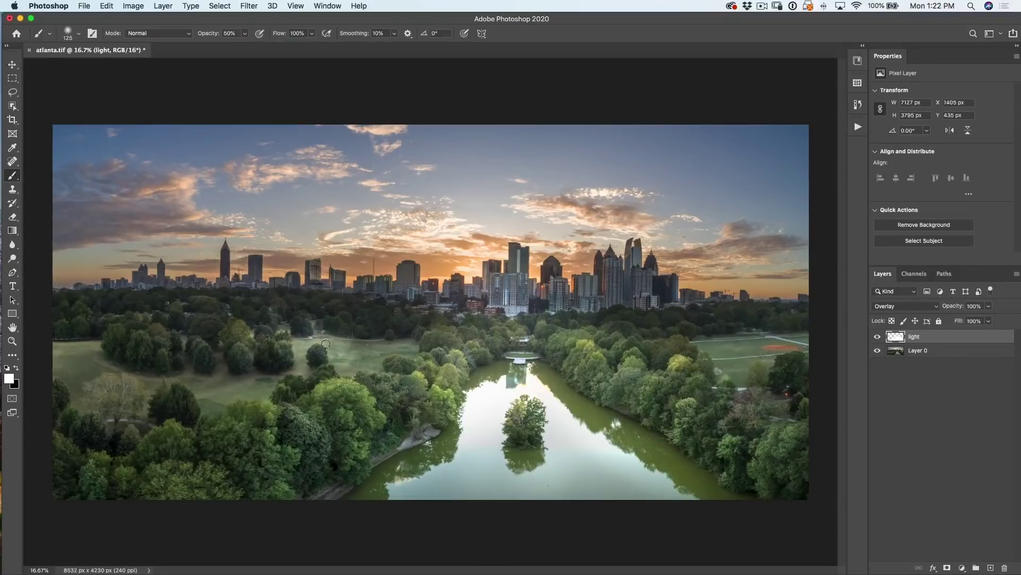
drag(309, 325, 343, 340)
- Paint black shadows at 20% opacity beneath the meadow trees, below the island tree and among the left-bank trees
key(x)
mouse_move(309, 364)
mouse_down()
mouse_move(260, 347)
mouse_move(226, 381)
mouse_move(260, 358)
mouse_up()
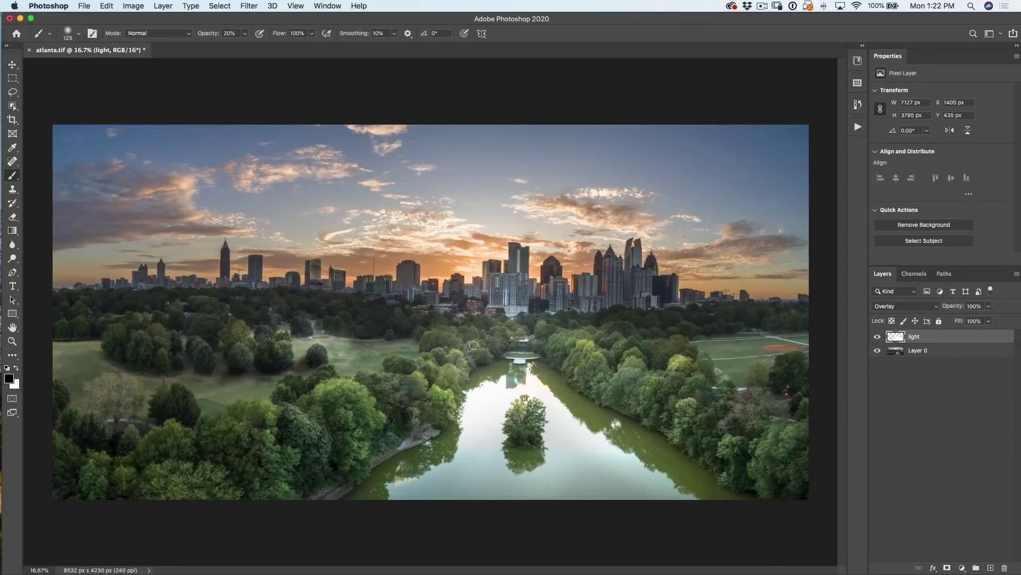
mouse_move(538, 434)
mouse_down()
mouse_move(517, 435)
mouse_move(530, 437)
mouse_up()
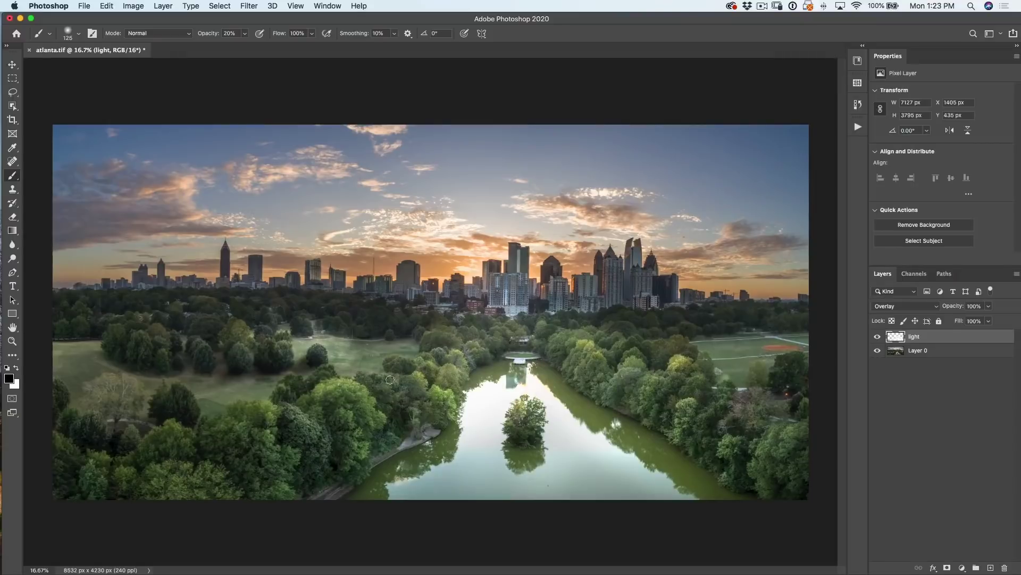
mouse_move(396, 363)
mouse_down()
mouse_move(381, 372)
mouse_move(428, 364)
mouse_move(446, 344)
mouse_move(431, 330)
mouse_move(444, 341)
mouse_up()
- Brighten the meadow's far-left edge with white, set the brush to 150 px, and compare the image with the light layer hidden
key(x)
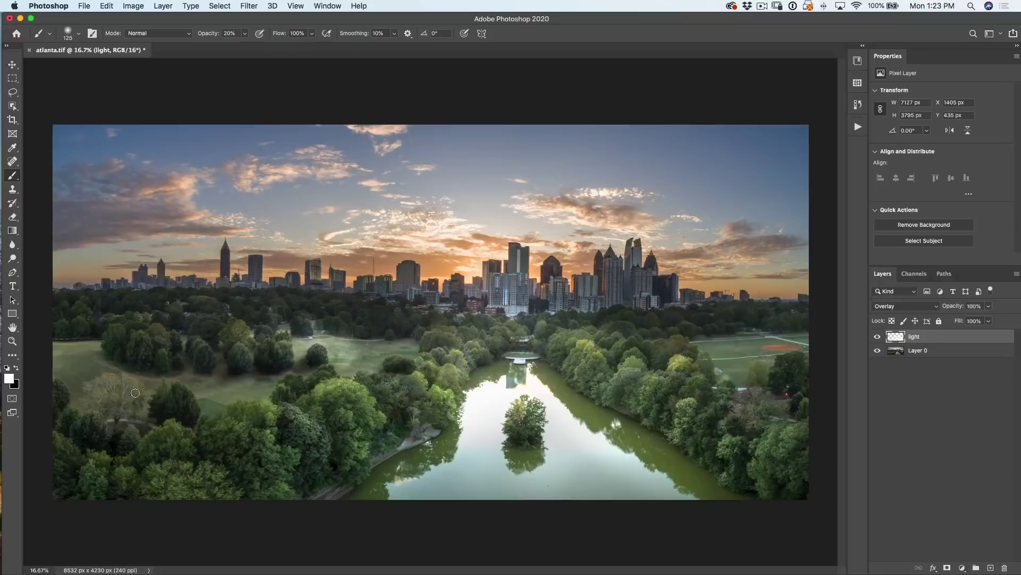
mouse_move(59, 362)
mouse_down()
mouse_move(68, 340)
mouse_move(90, 356)
mouse_up()
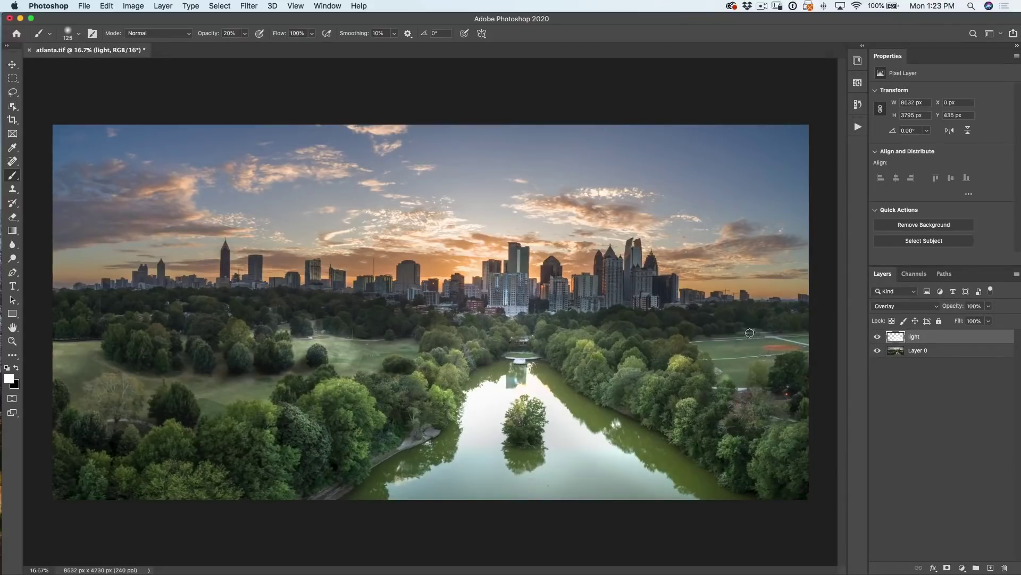
key(bracketleft)
key(bracketleft)
click(878, 337)
click(877, 337)
- Add a Hue/Saturation adjustment layer with hue -27 and clip it to the light layer
click(961, 567)
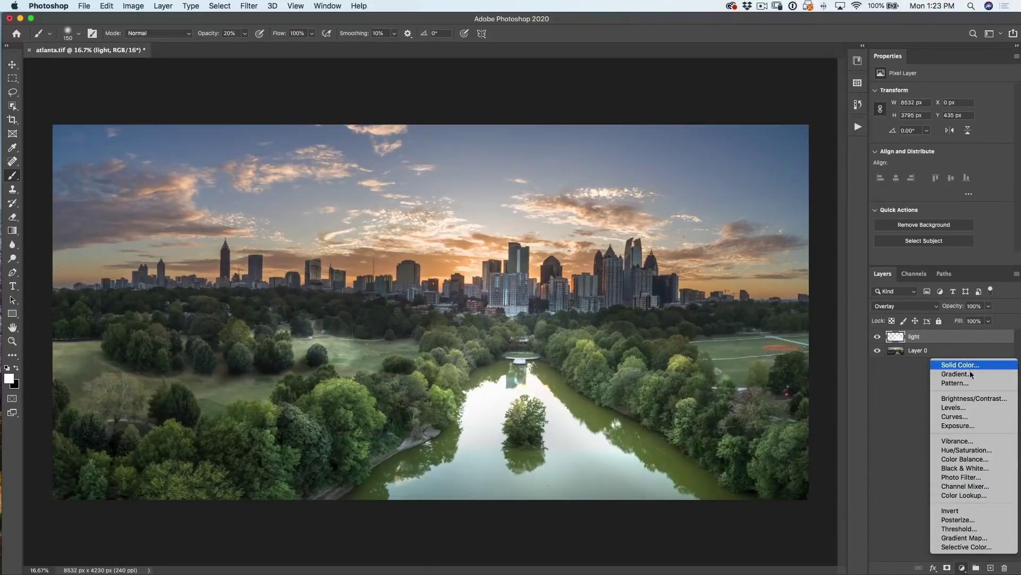
click(953, 450)
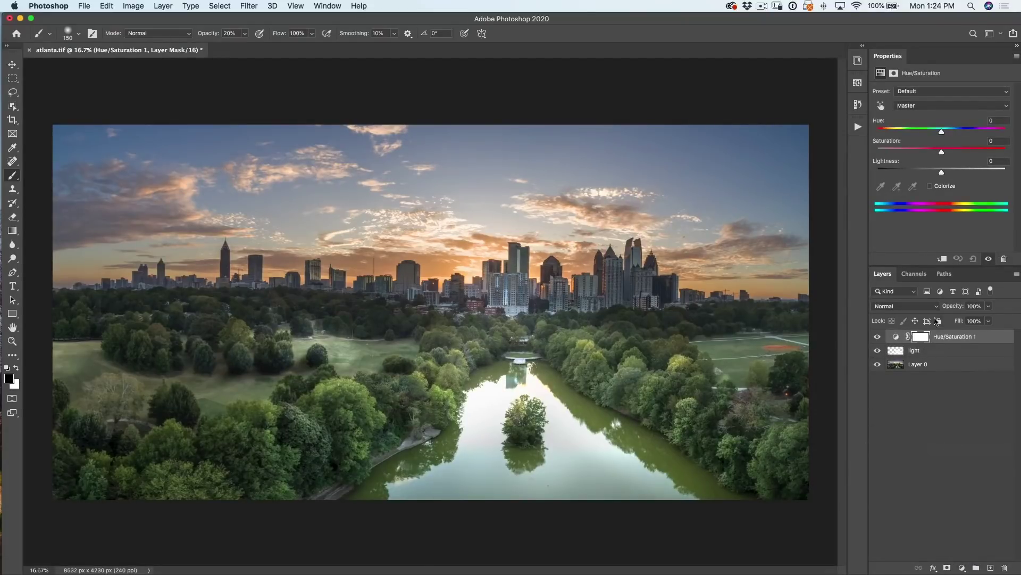
mouse_move(943, 134)
mouse_down()
mouse_move(910, 133)
mouse_move(934, 135)
mouse_move(925, 137)
mouse_up()
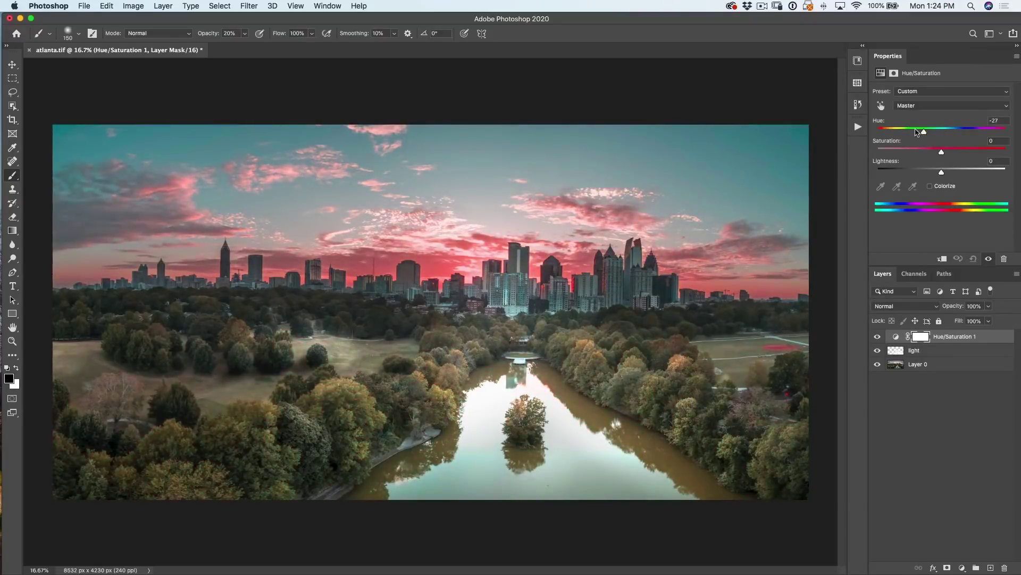
alt+click(898, 341)
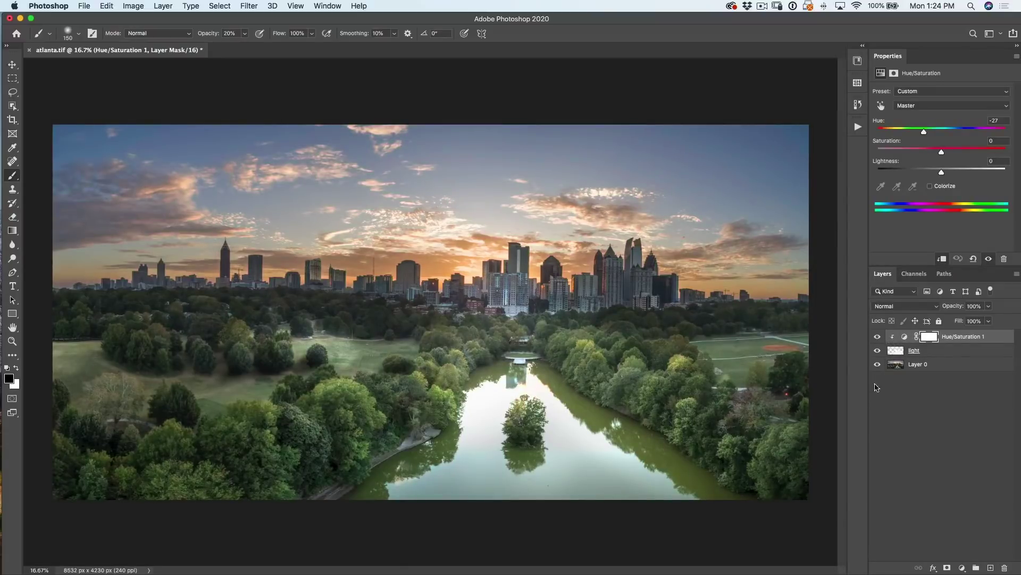
- Compare the image with the Hue/Saturation layer hidden and shift its hue to -97
click(877, 336)
click(877, 337)
drag(924, 133, 899, 133)
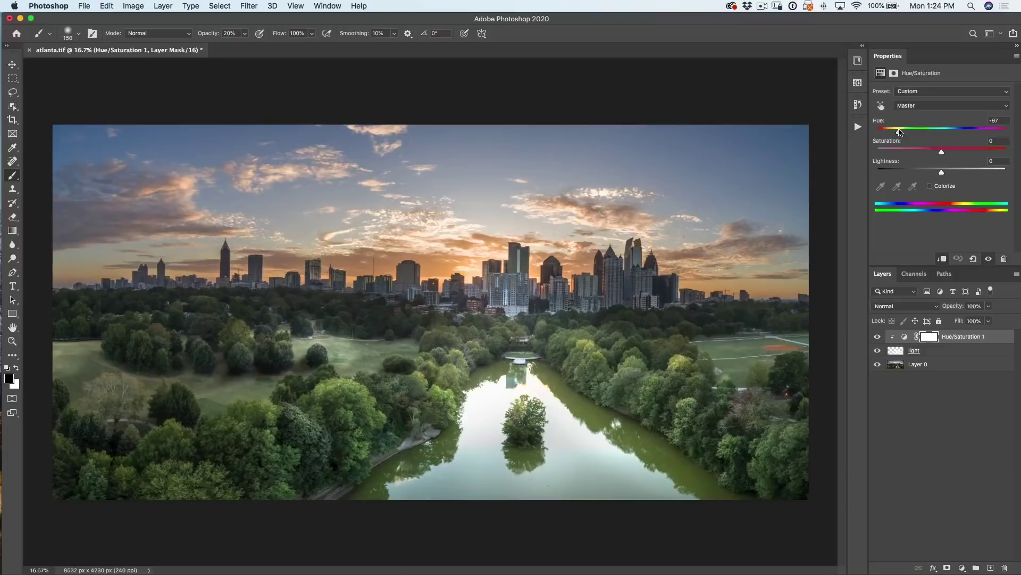
- Colorize the painted light with hue 48, saturation 16 and lightness -21
click(930, 187)
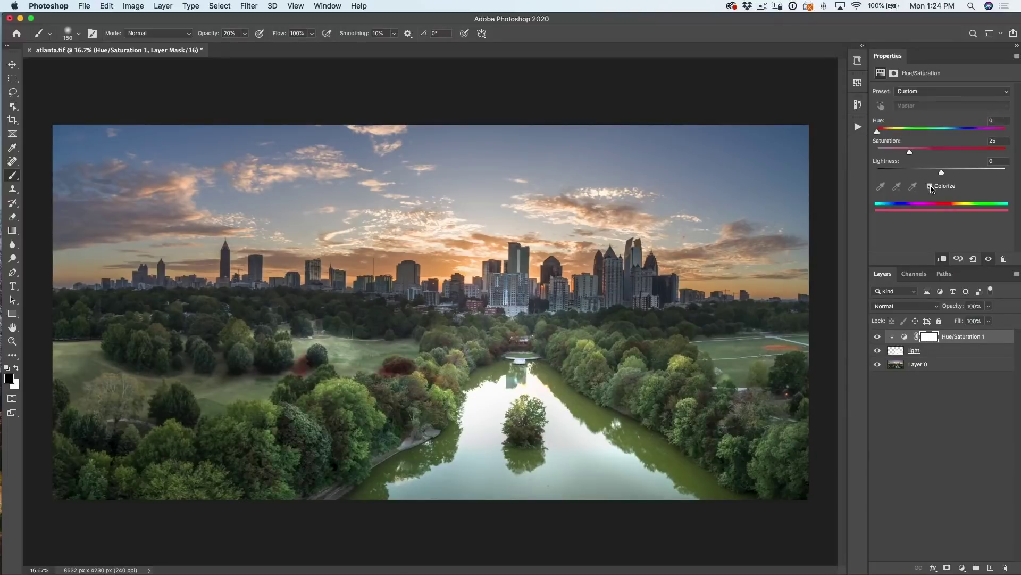
drag(912, 154, 903, 133)
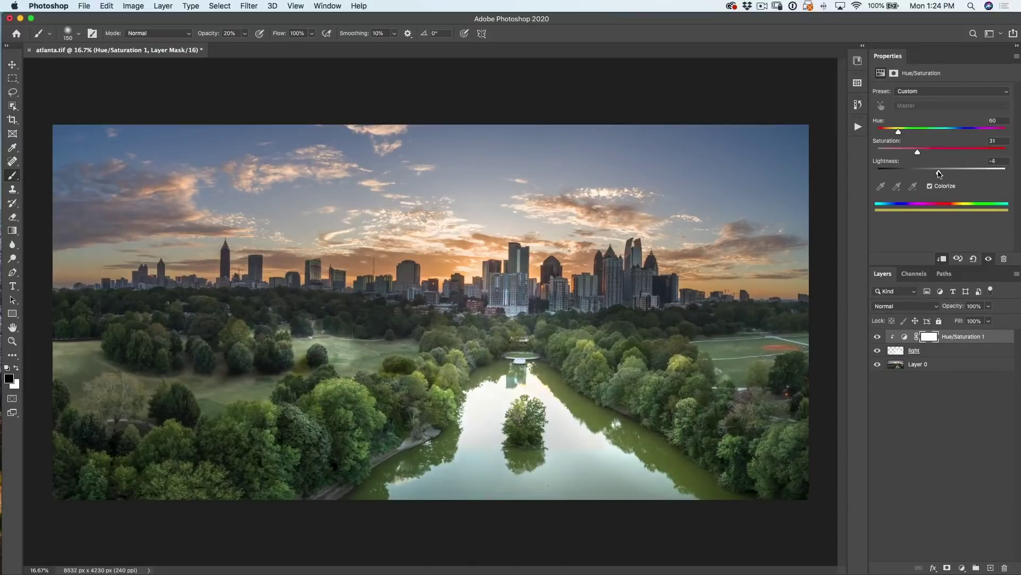
drag(939, 173, 929, 174)
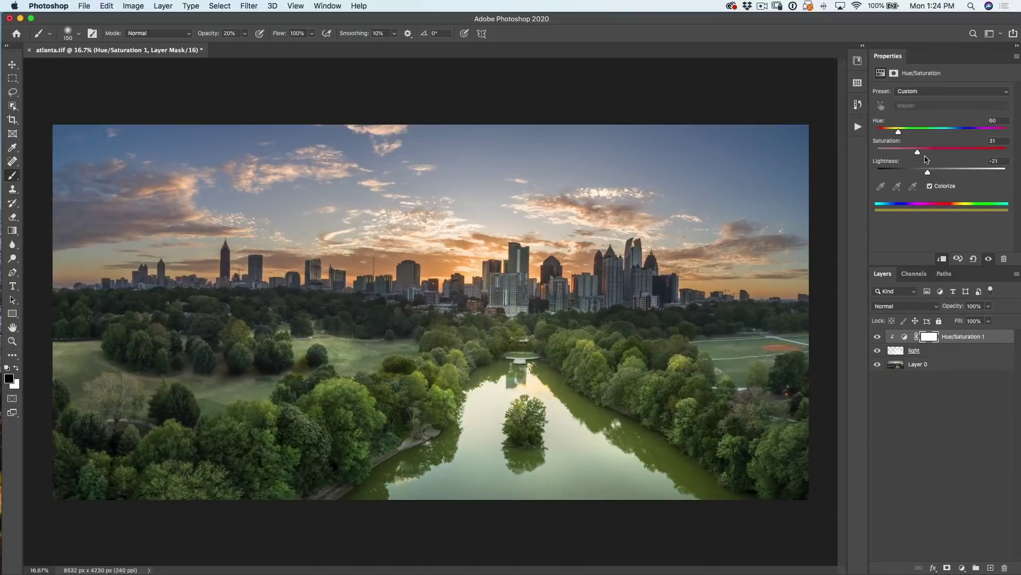
drag(919, 155, 983, 154)
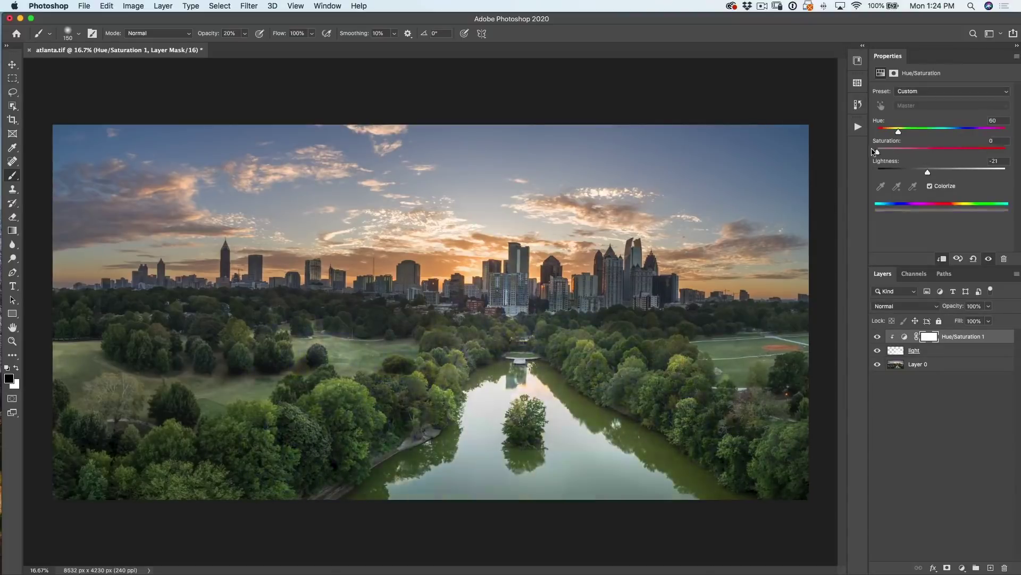
drag(899, 131, 892, 137)
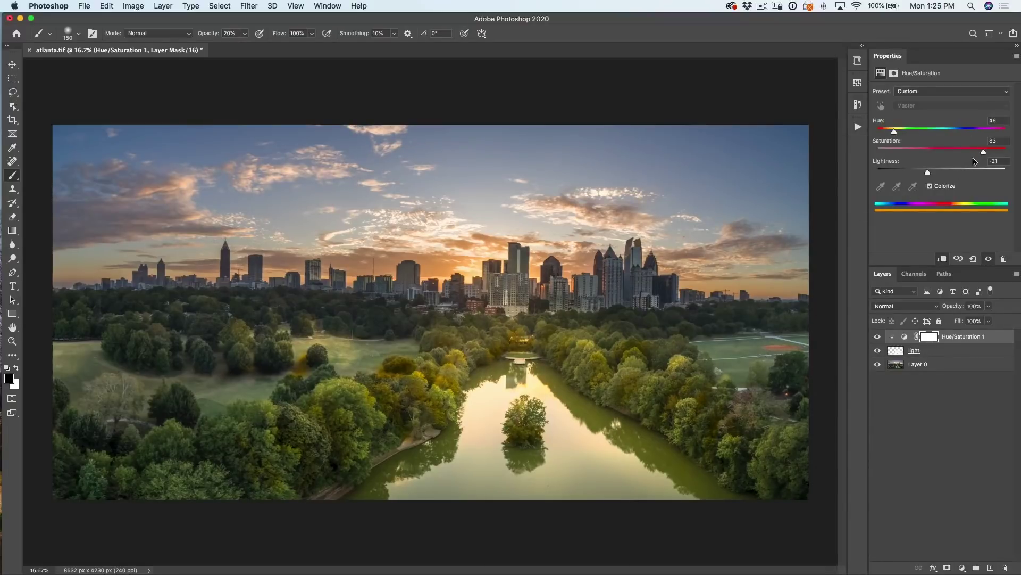
drag(985, 153, 899, 163)
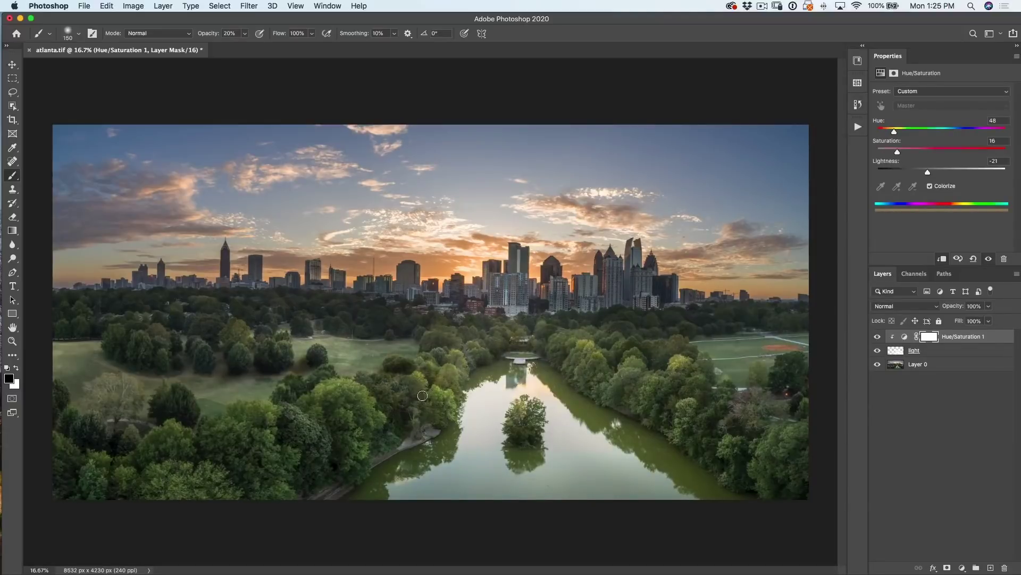
- Compare the image with the Hue/Saturation layer hidden and with the light layer hidden
click(877, 337)
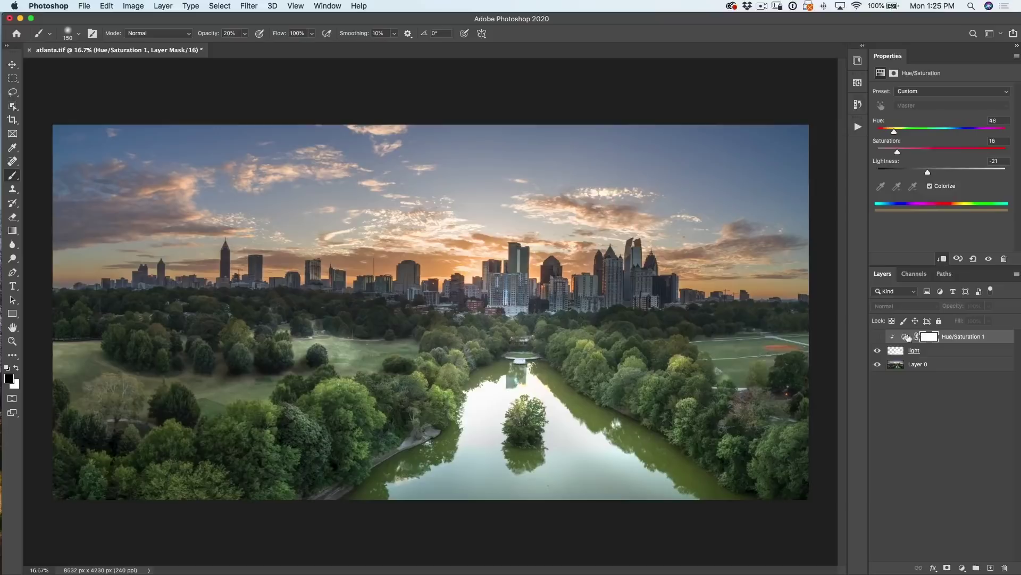
click(878, 337)
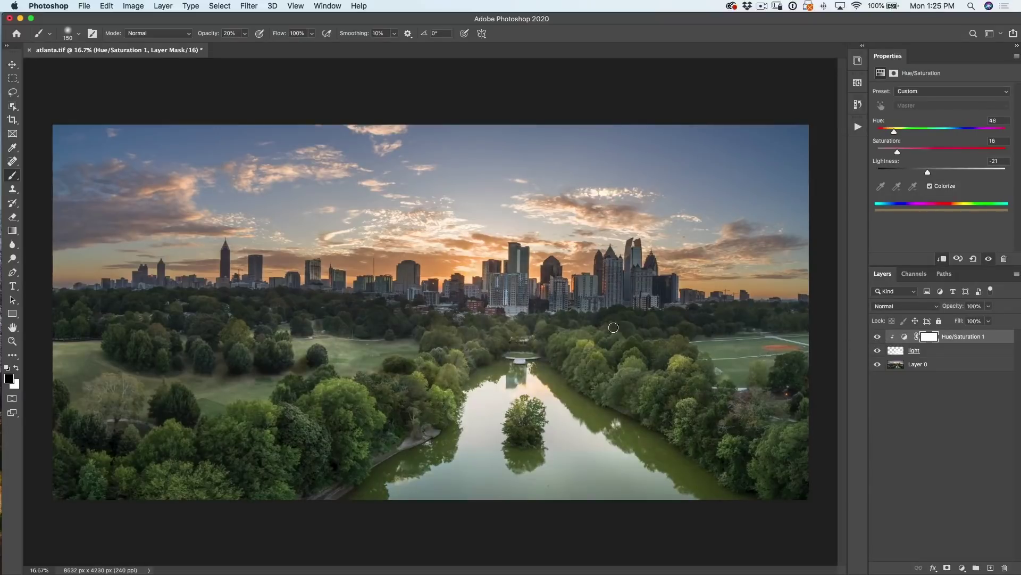
click(878, 351)
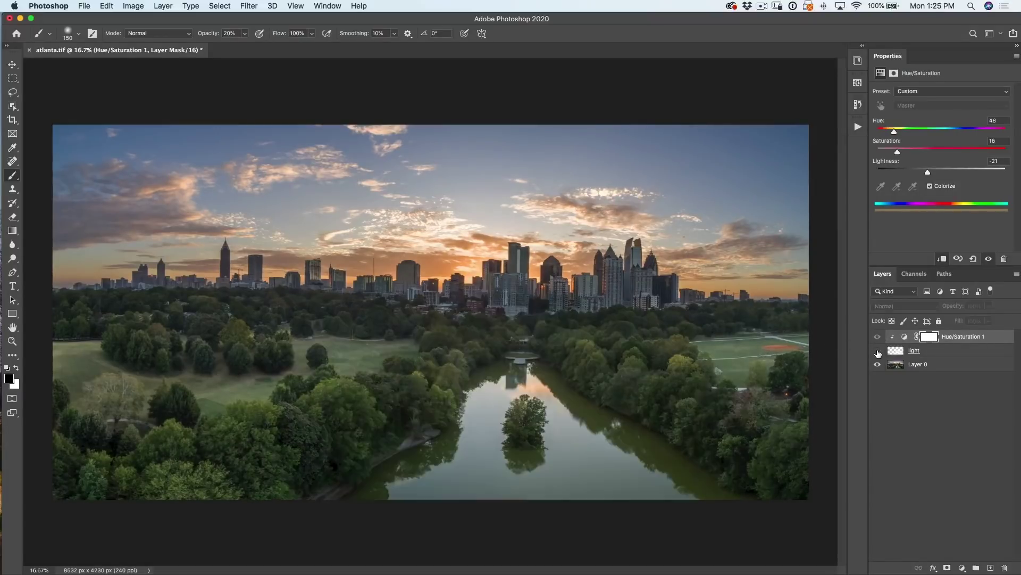
click(878, 351)
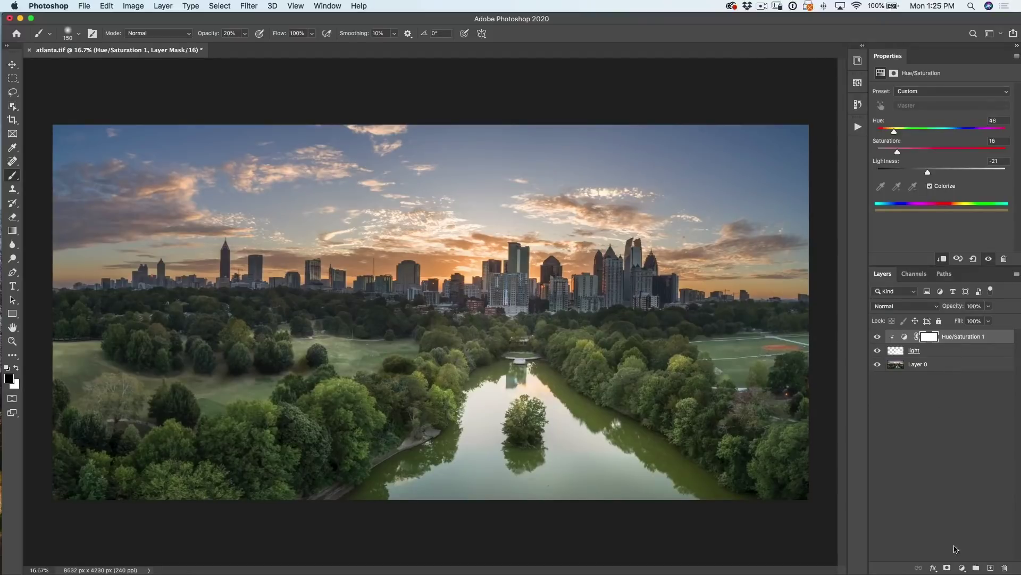
- Add a Curves adjustment layer clipped to the light layer and raise its midpoint from input 128 to output 215
click(961, 568)
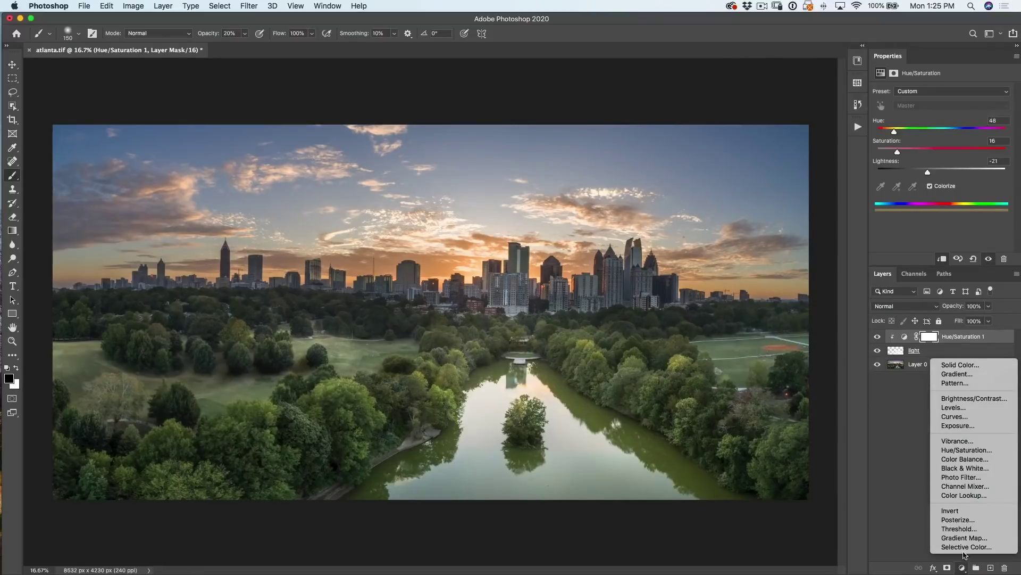
click(954, 416)
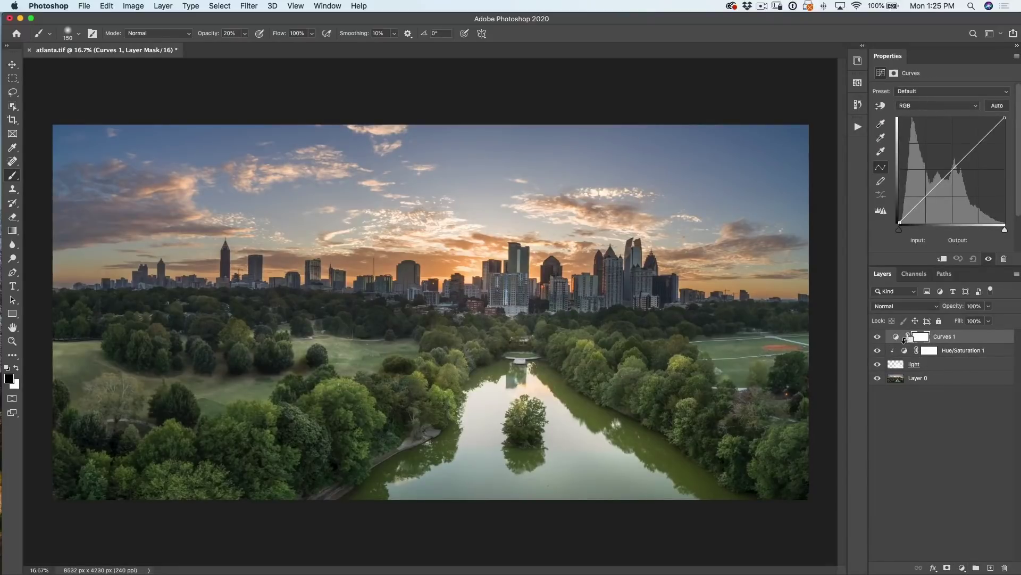
alt+click(904, 341)
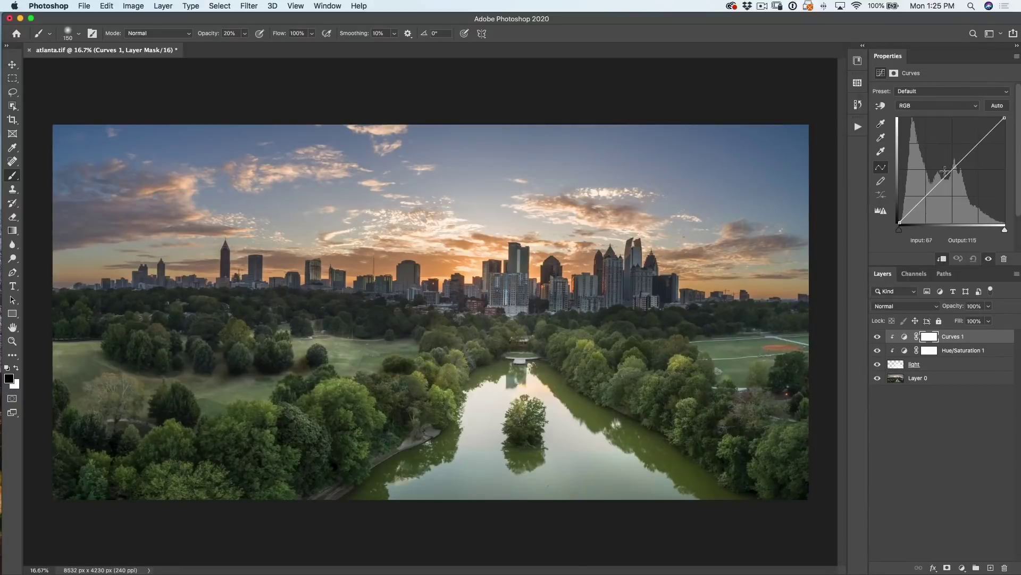
drag(954, 170, 952, 133)
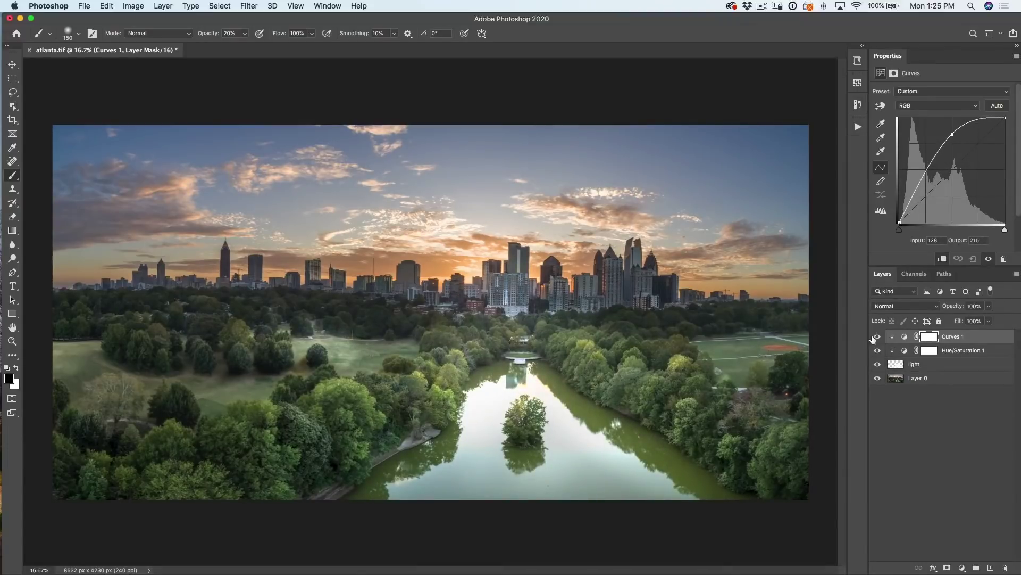
mouse_move(877, 337)
mouse_down()
mouse_move(878, 363)
mouse_move(877, 336)
mouse_up()
- Add a blank layer above Curves and browse the brush presets down to the Ultimate Universe Creator brushes
click(991, 568)
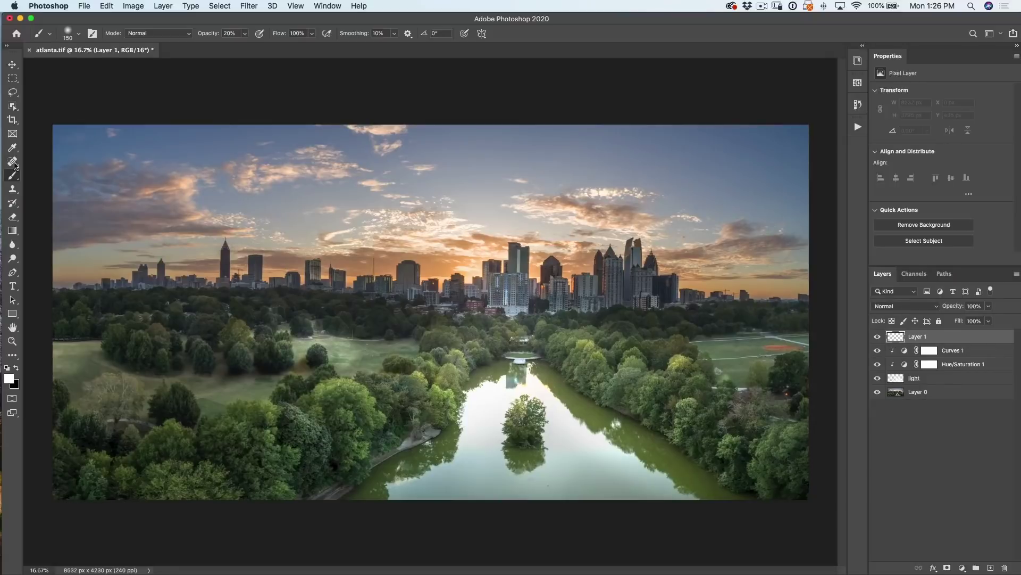
click(79, 35)
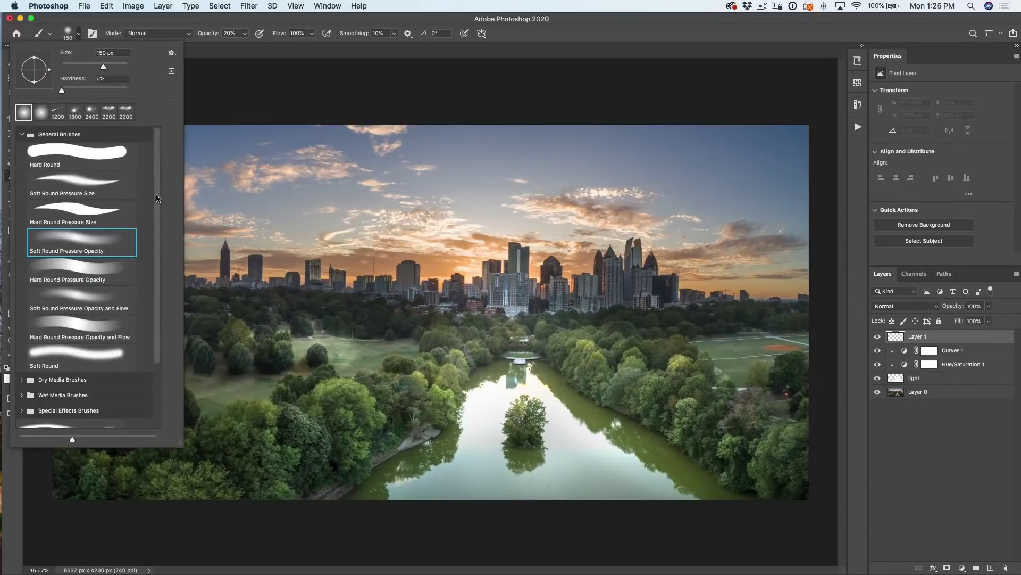
scroll(98, 383, down, 5)
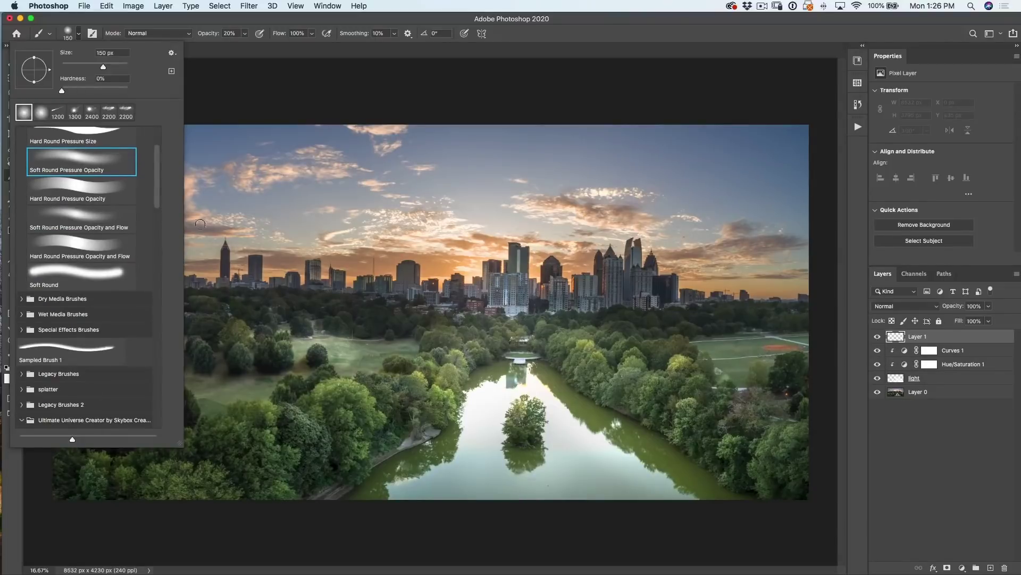
drag(158, 189, 148, 307)
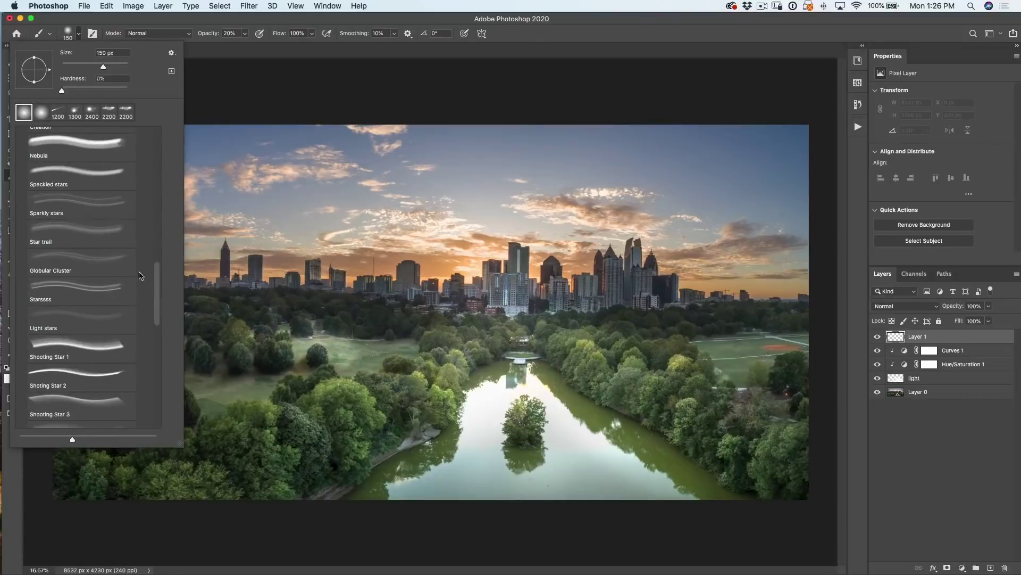
- Show brush tips instead of brush strokes in the preset list and choose the 3888 px Flare brush
click(172, 53)
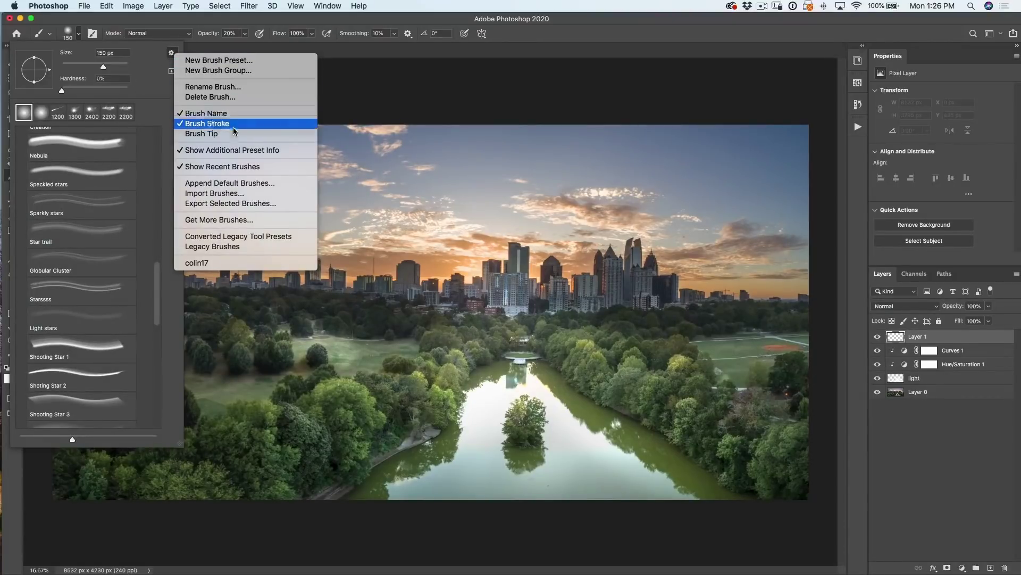
click(228, 133)
click(171, 53)
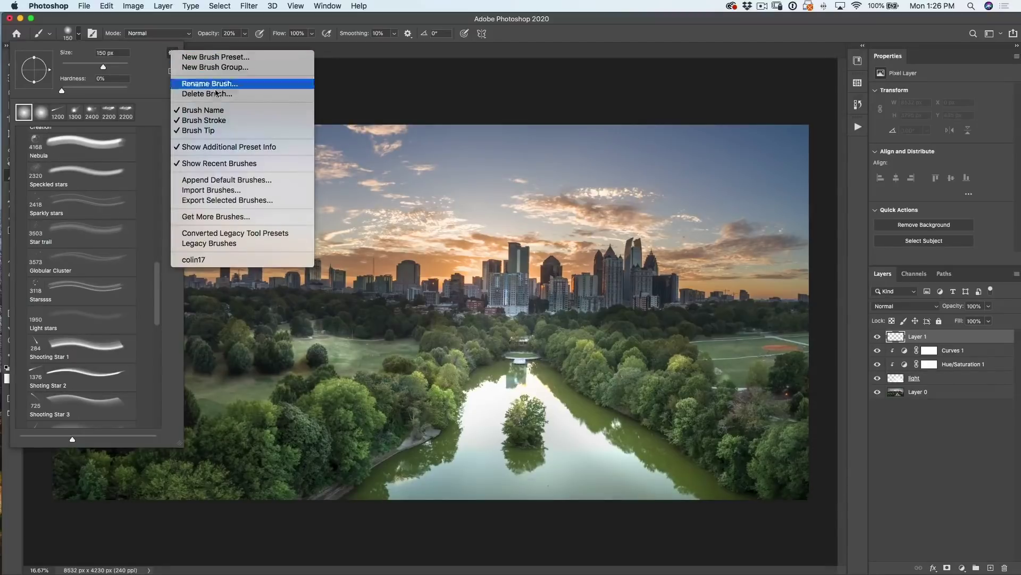
click(230, 121)
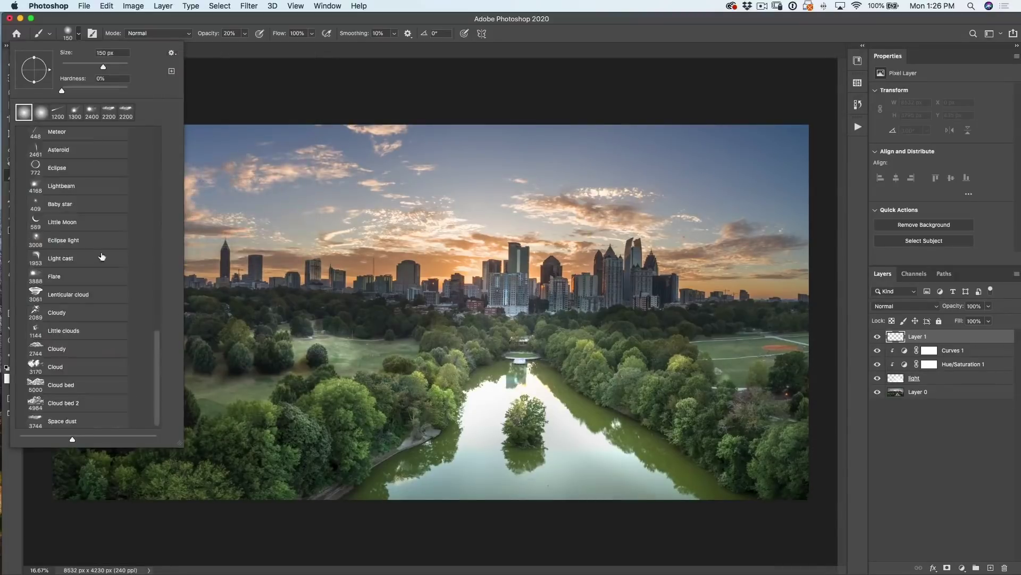
click(32, 273)
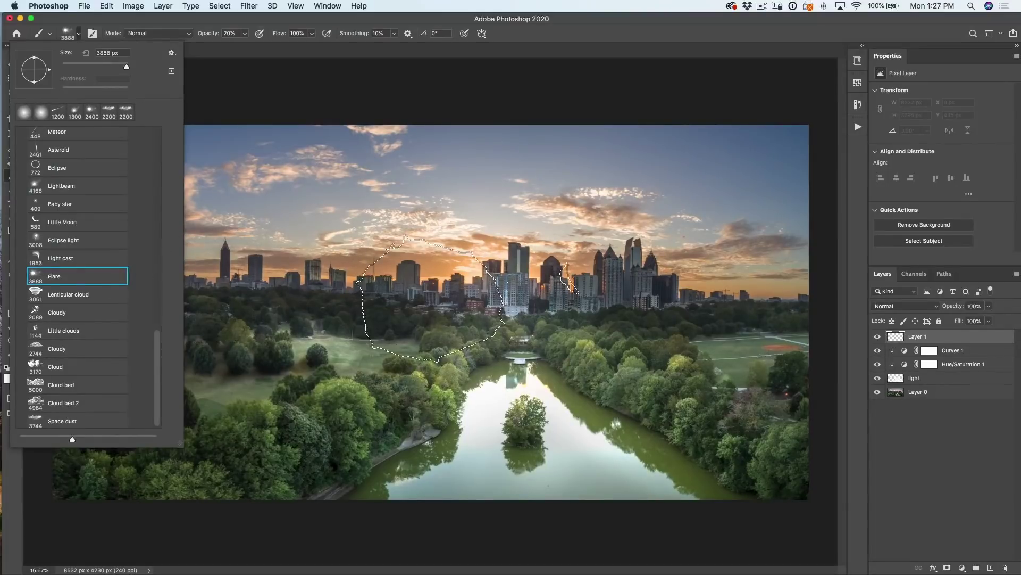
click(960, 339)
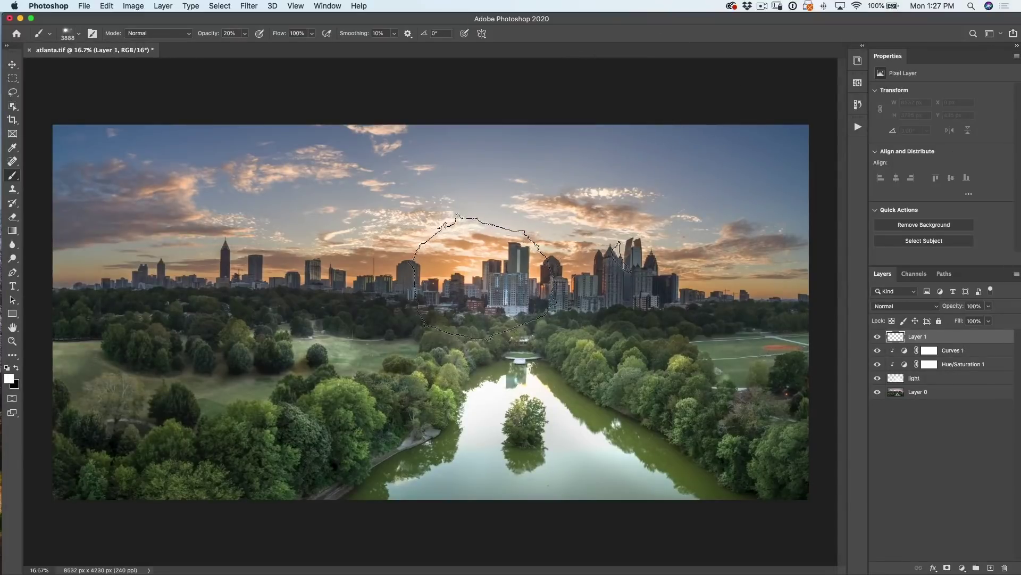
- Reduce the Flare brush to 1200 px, set its opacity to 100%, and stamp one white flare on the horizon beside the central towers
key(bracketleft)
key(bracketleft)
key(bracketleft)
key(bracketleft)
key(bracketleft)
key(bracketleft)
key(bracketleft)
key(bracketleft)
key(bracketleft)
key(bracketleft)
key(bracketleft)
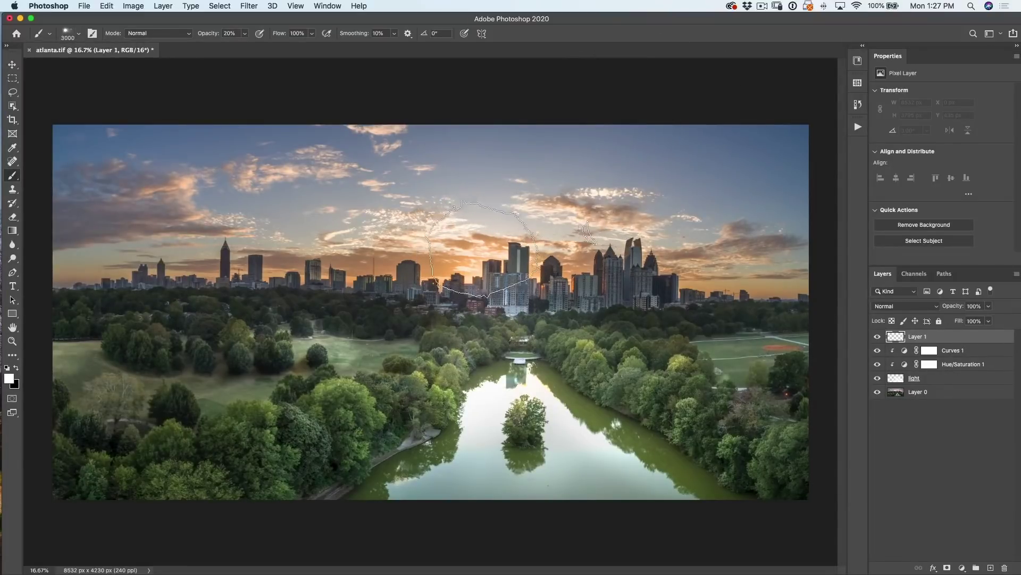
key(bracketleft)
key(bracketleft)
key(bracketleft)
key(bracketleft)
key(bracketleft)
key(bracketleft)
key(bracketleft)
key(bracketleft)
key(bracketleft)
key(bracketleft)
key(bracketleft)
key(bracketleft)
key(bracketleft)
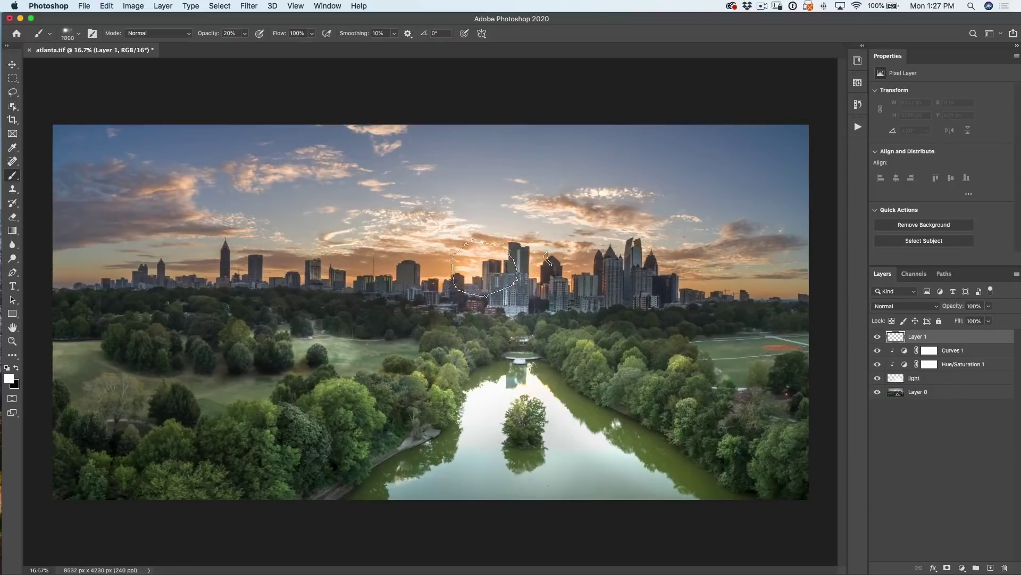
key(bracketleft)
drag(206, 38, 250, 37)
key(bracketleft)
key(bracketleft)
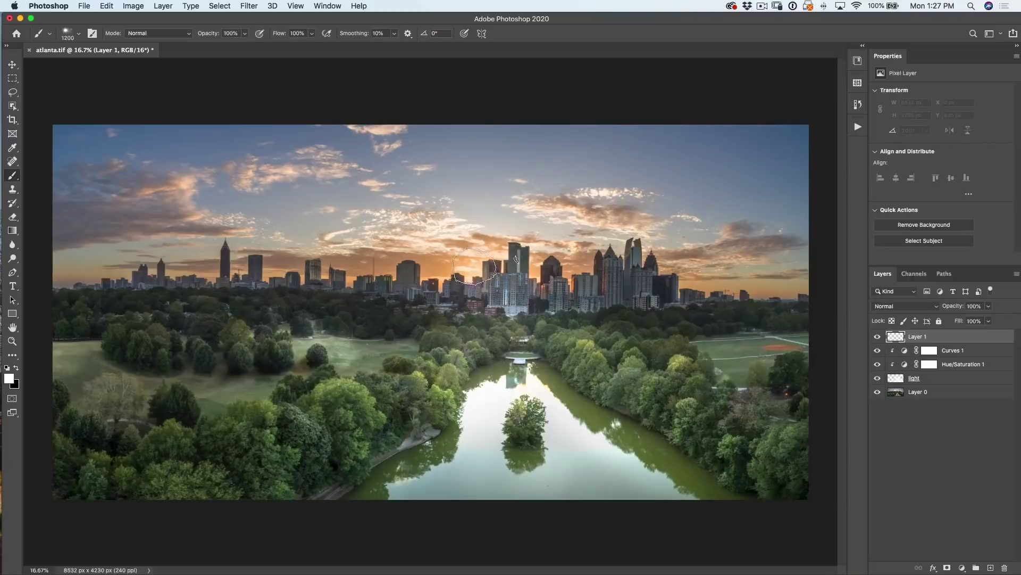
click(471, 271)
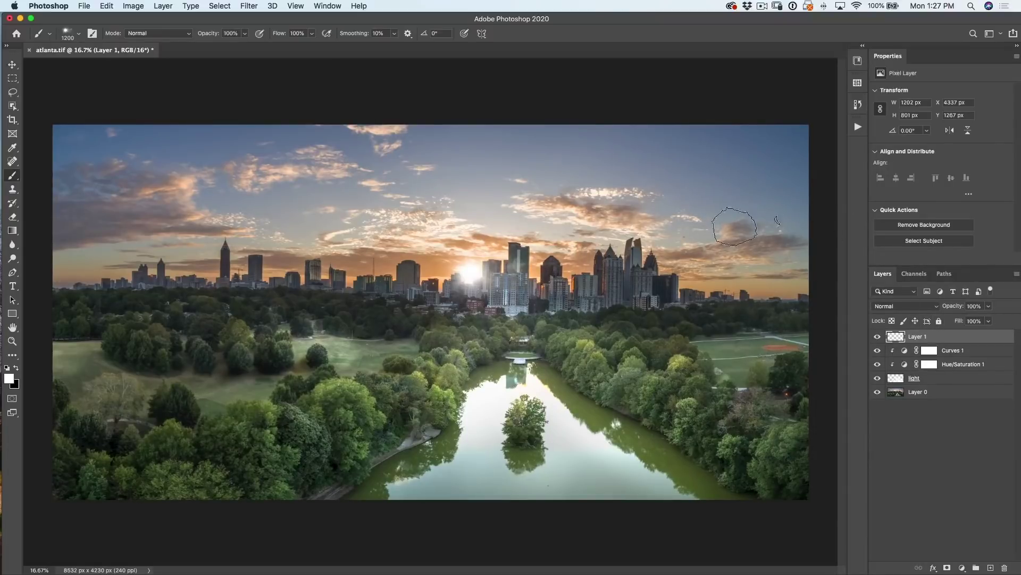
click(247, 5)
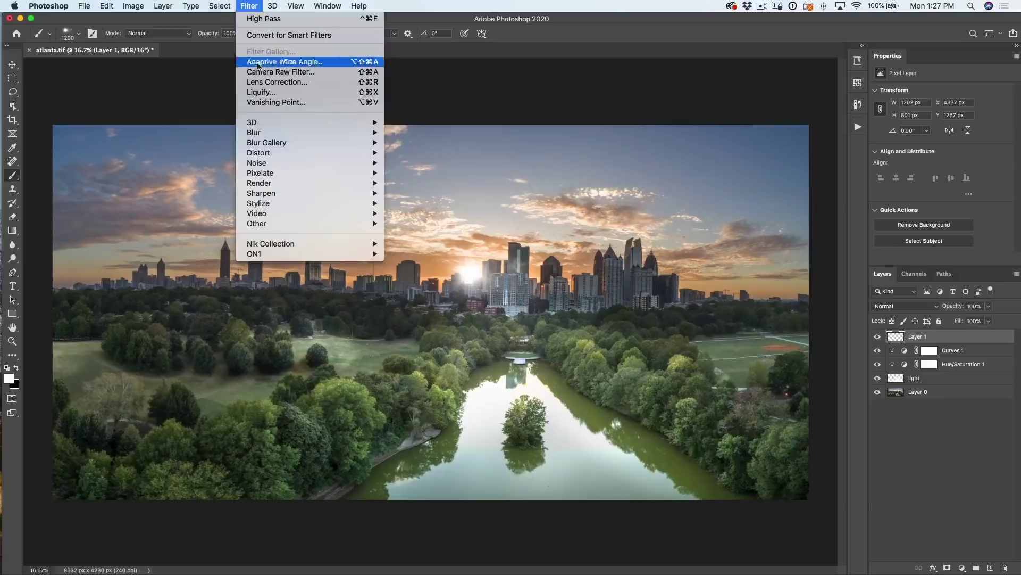
mouse_move(280, 224)
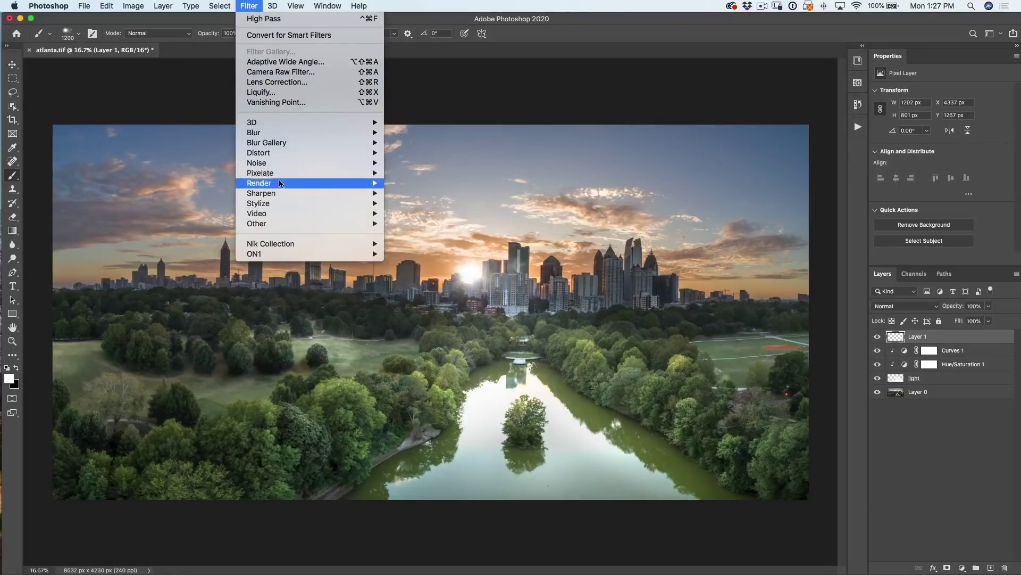
mouse_move(275, 175)
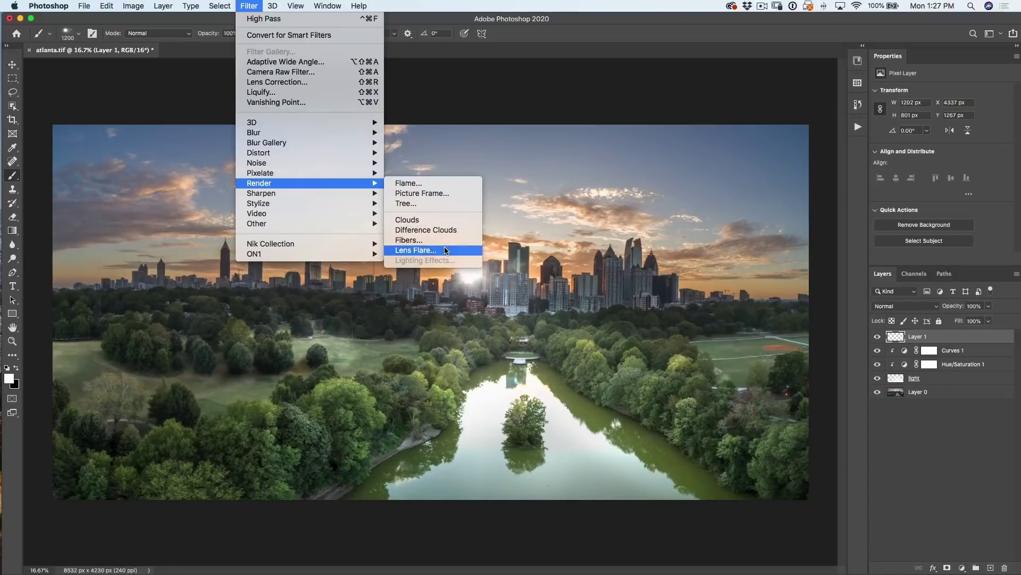
click(627, 6)
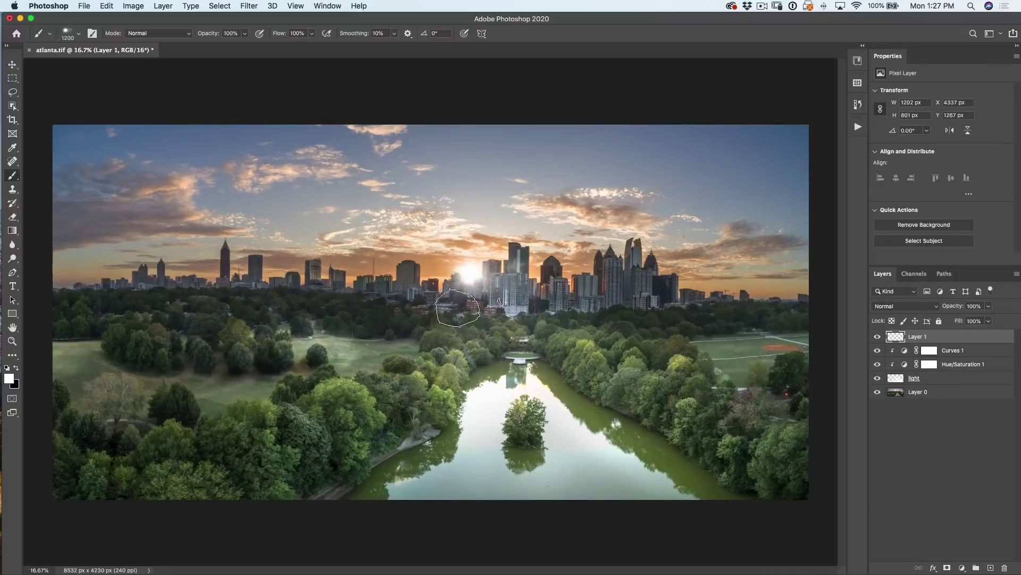
- Select the light layer and choose the Soft Round Pressure Size brush, reduced to 45 px
scroll(491, 286, up, 5)
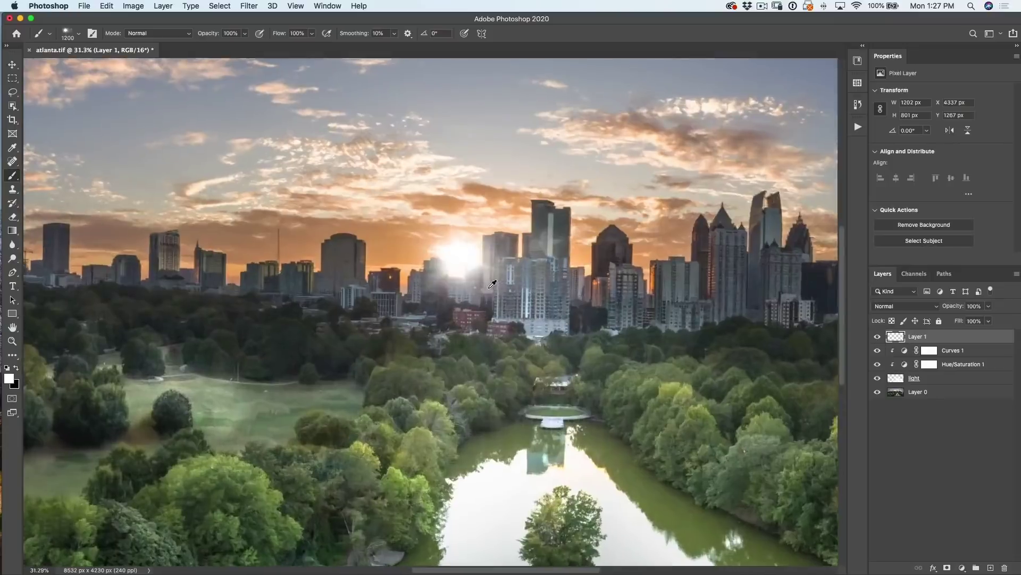
scroll(493, 283, down, 3)
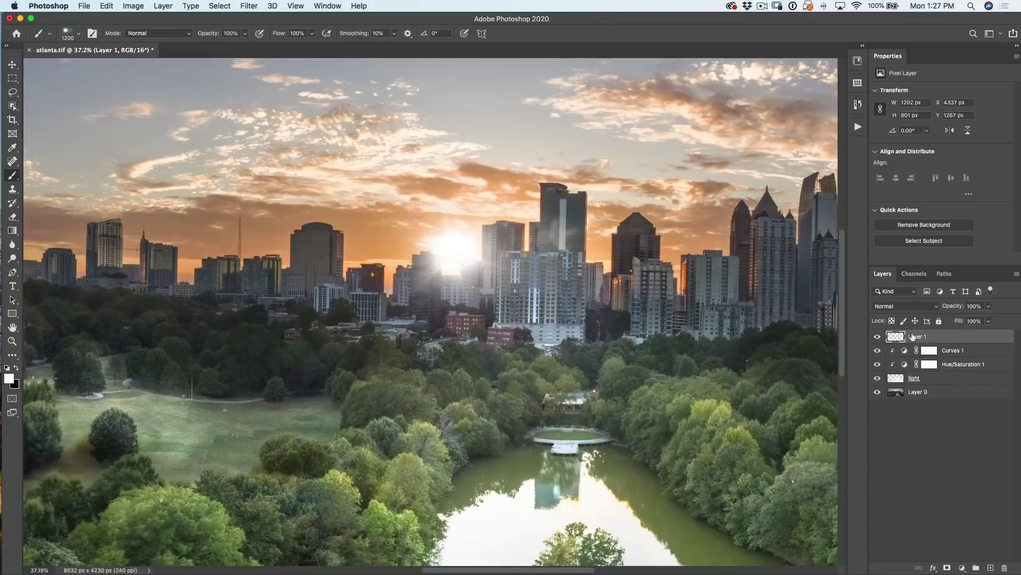
click(918, 379)
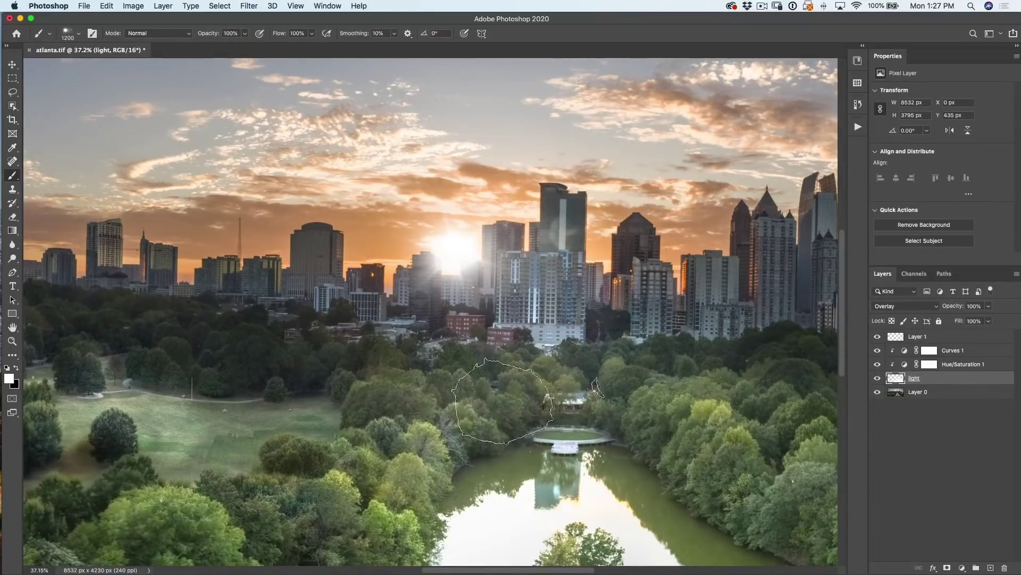
click(78, 35)
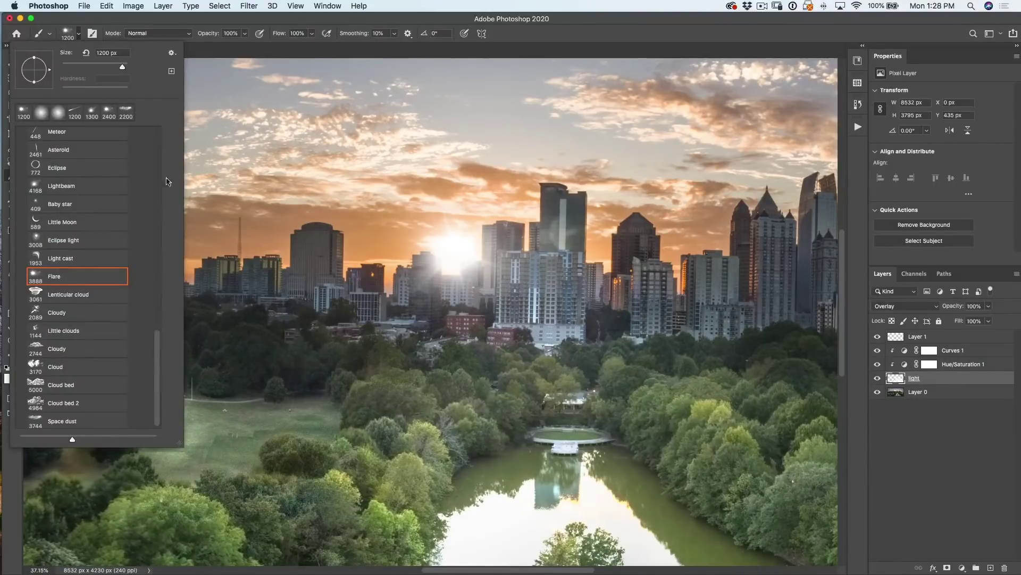
mouse_move(158, 354)
mouse_down()
mouse_move(153, 250)
mouse_move(117, 138)
mouse_up()
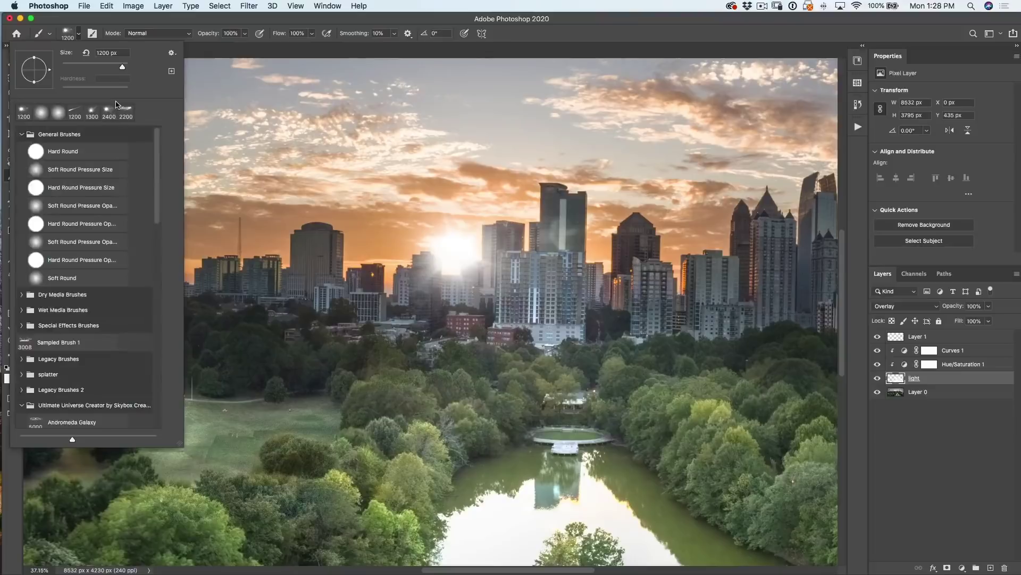
click(78, 170)
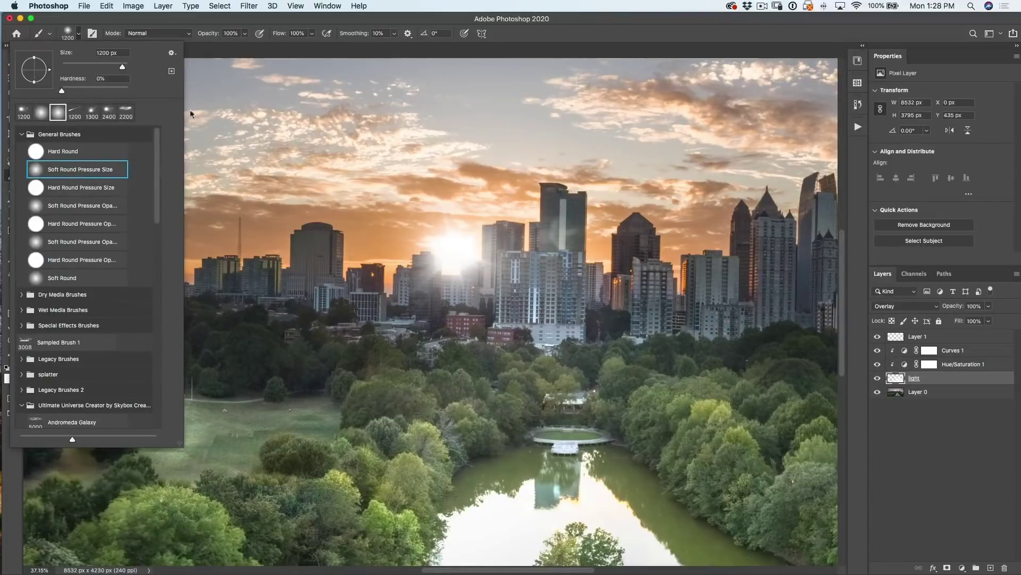
click(211, 20)
key(bracketleft)
key(bracketleft)
key(bracketleft)
key(bracketleft)
key(bracketleft)
key(bracketleft)
key(bracketleft)
key(bracketleft)
key(bracketleft)
key(bracketleft)
key(bracketleft)
key(bracketleft)
key(bracketleft)
key(bracketleft)
key(bracketleft)
key(bracketleft)
key(bracketleft)
key(bracketleft)
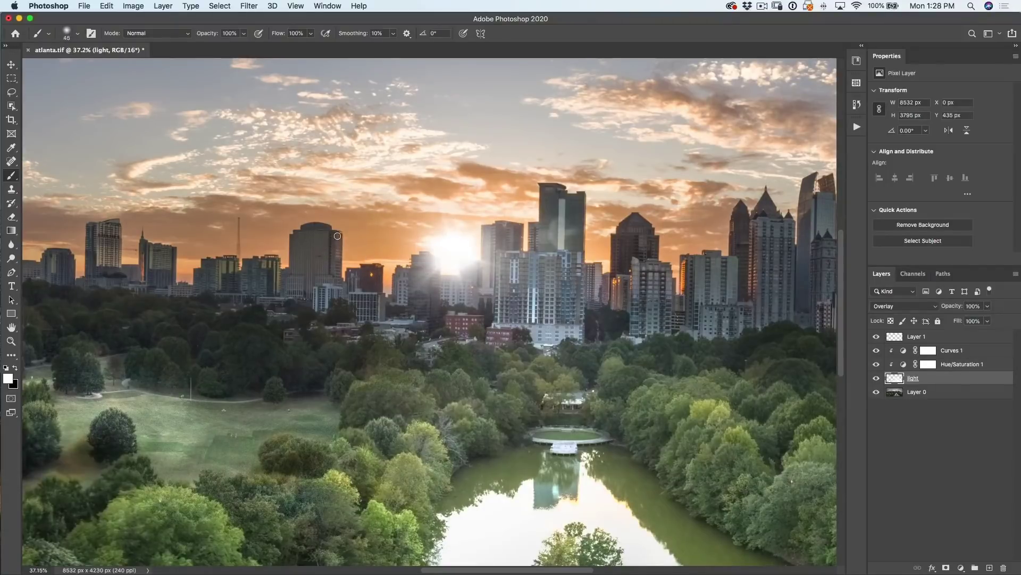
- Disable the brush's Shape Dynamics, enable Transfer with opacity controlled by pen pressure, and set the brush opacity to 30%
drag(340, 252, 340, 256)
key(super+z)
click(91, 33)
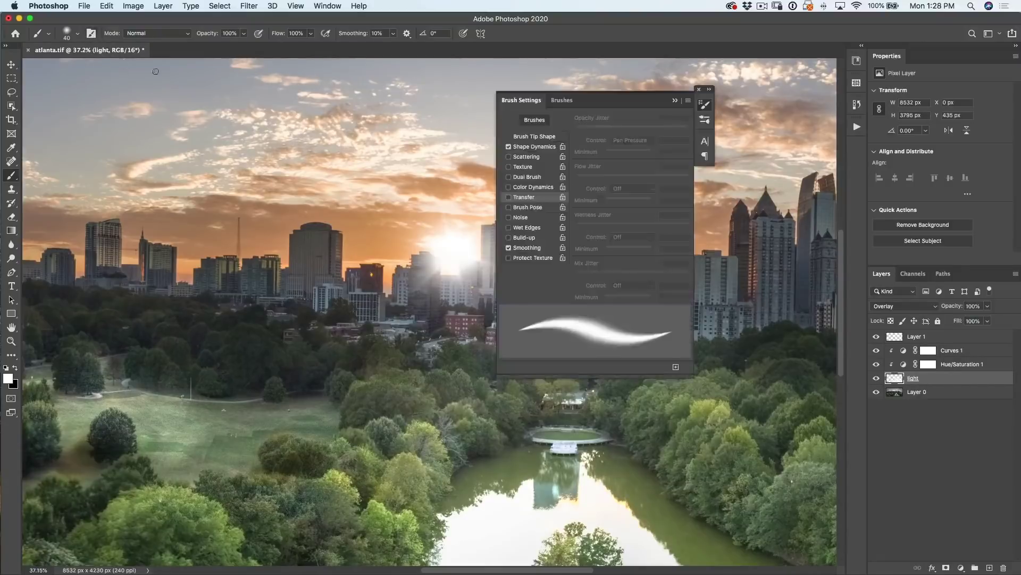
click(524, 148)
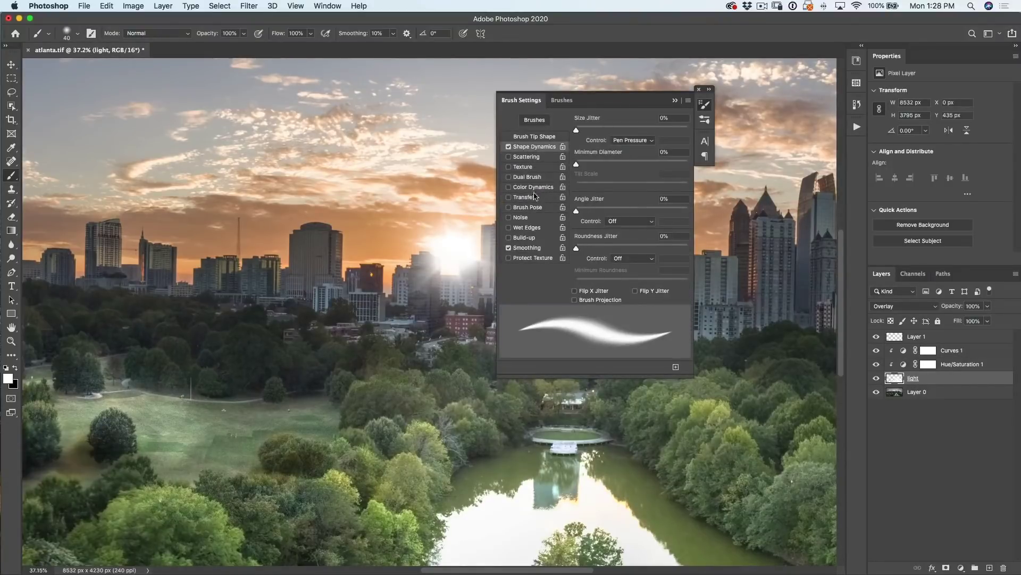
click(525, 197)
click(509, 147)
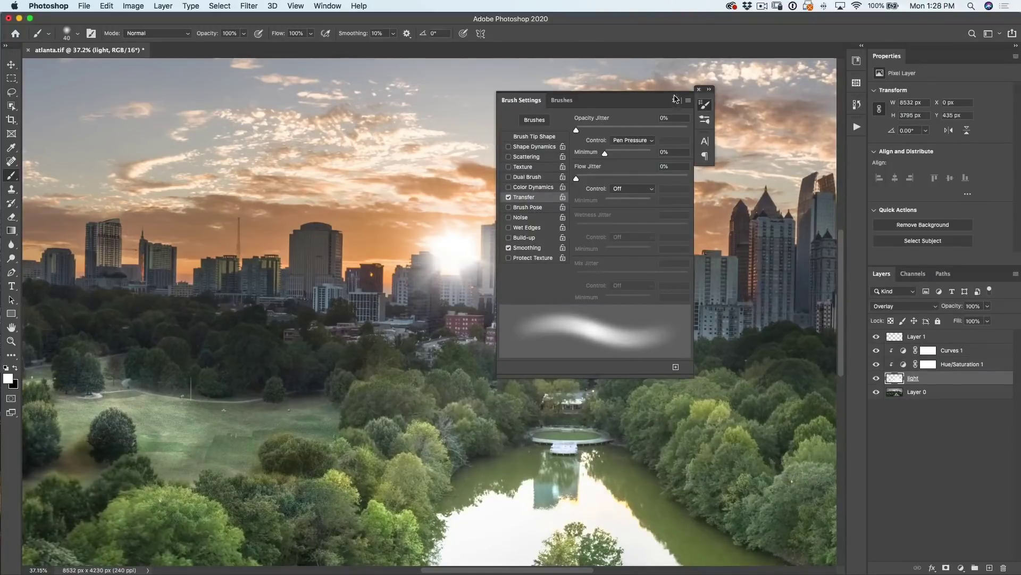
key(F5)
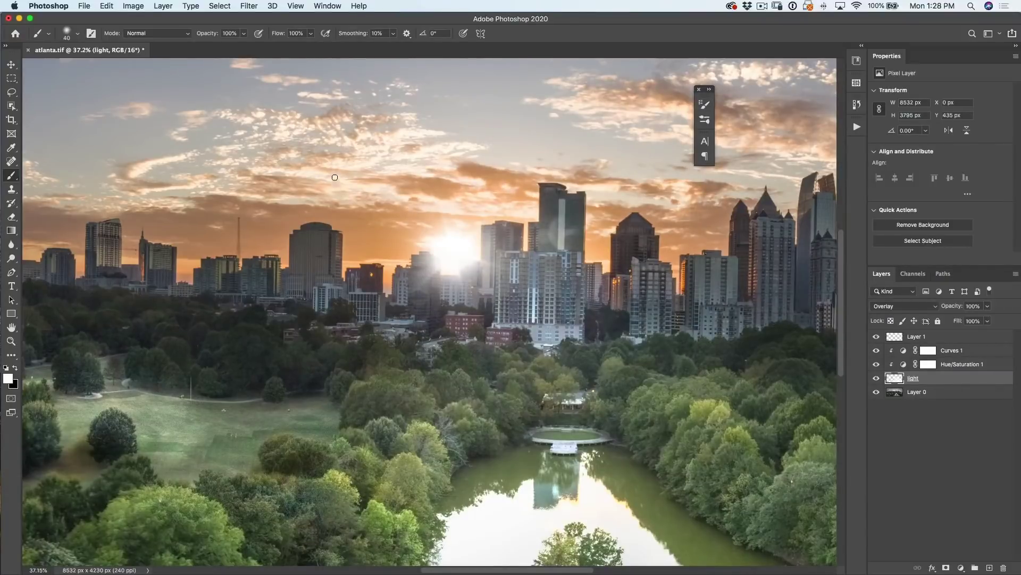
key(2)
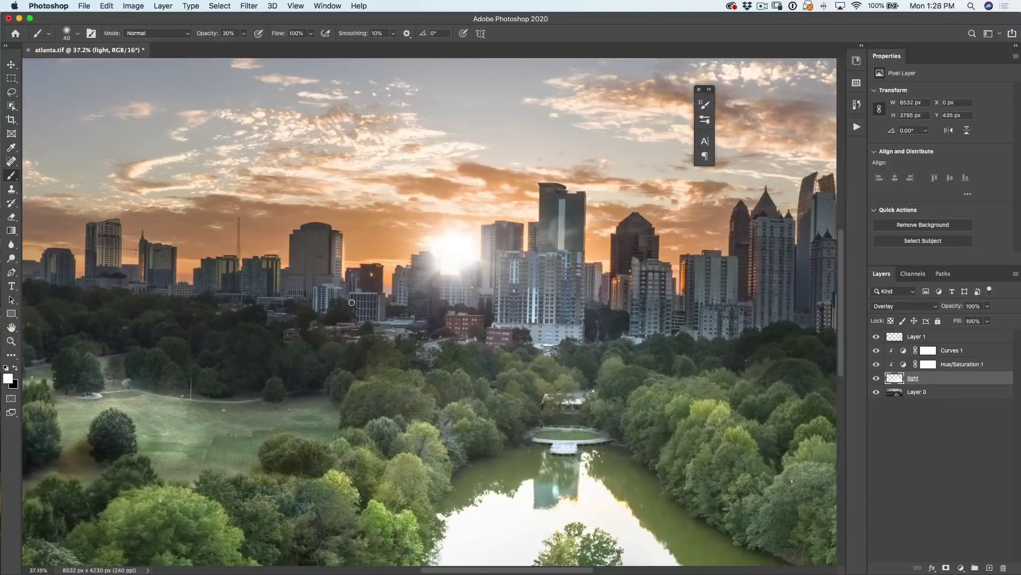
key(super+z)
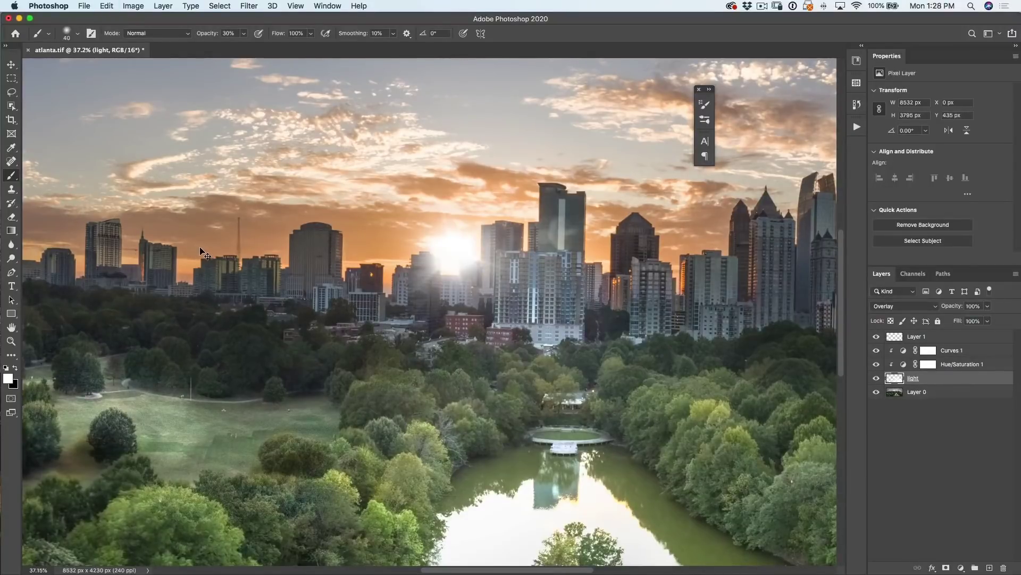
- Select the sun-facing side of the round-topped tower on Layer 0 using Object Selection in Lasso mode
click(12, 108)
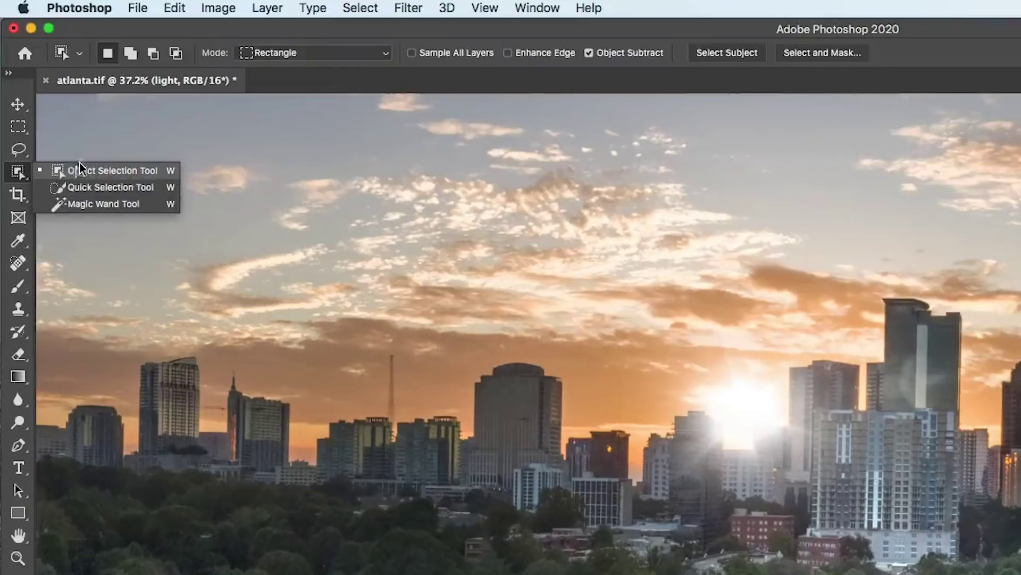
click(80, 171)
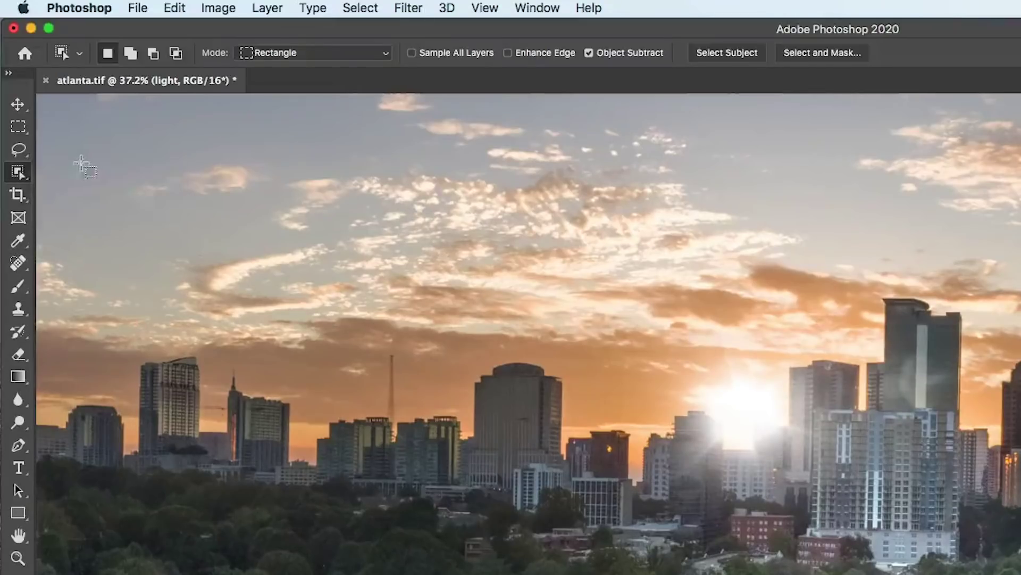
click(277, 52)
click(274, 66)
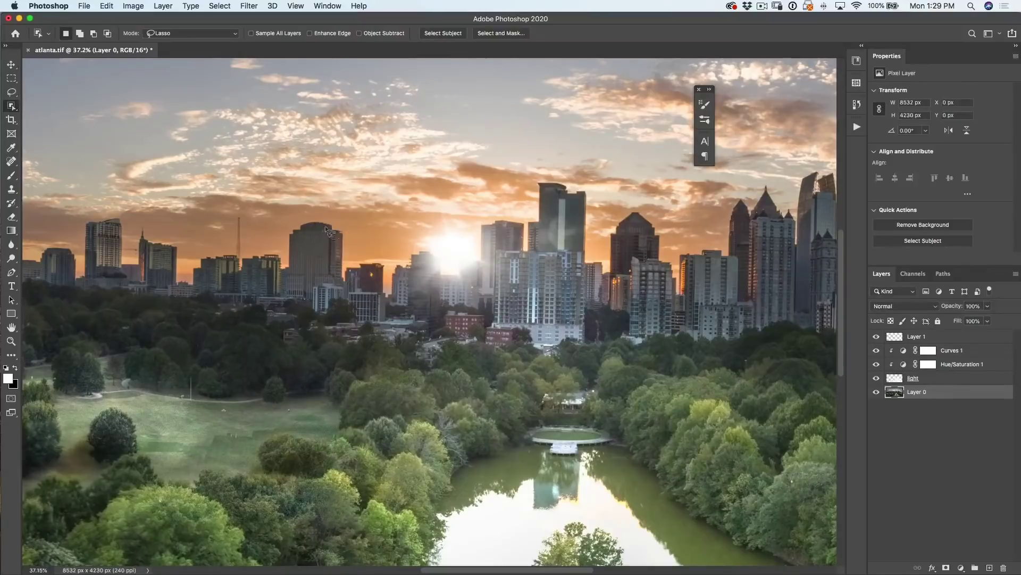
mouse_move(326, 229)
mouse_down()
mouse_move(324, 207)
mouse_move(345, 215)
mouse_move(355, 256)
mouse_move(341, 302)
mouse_move(323, 229)
mouse_up()
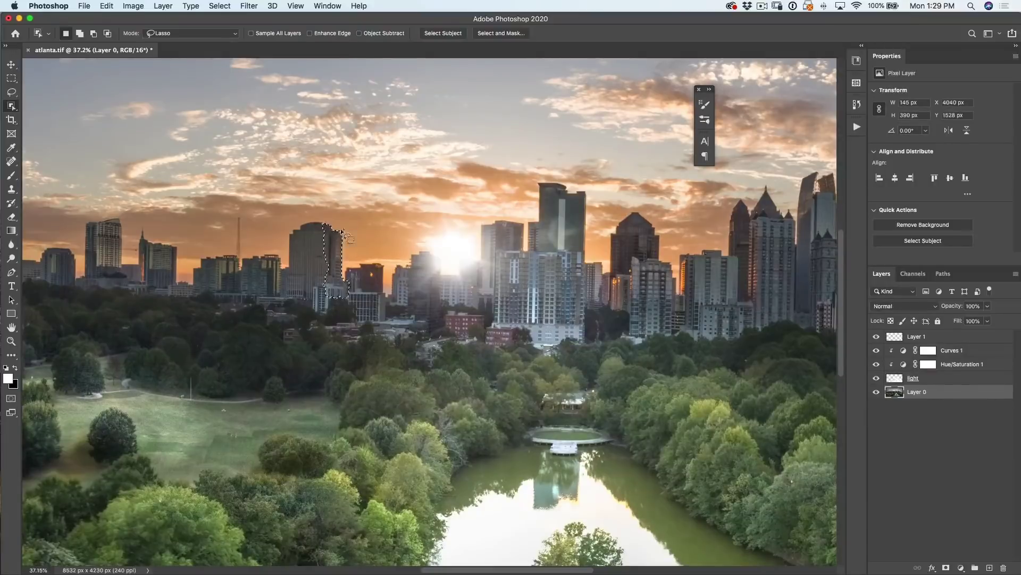
- Paint light inside the tower selection on the light layer with a 45 px brush at 50% opacity, and deselect
click(892, 377)
key(b)
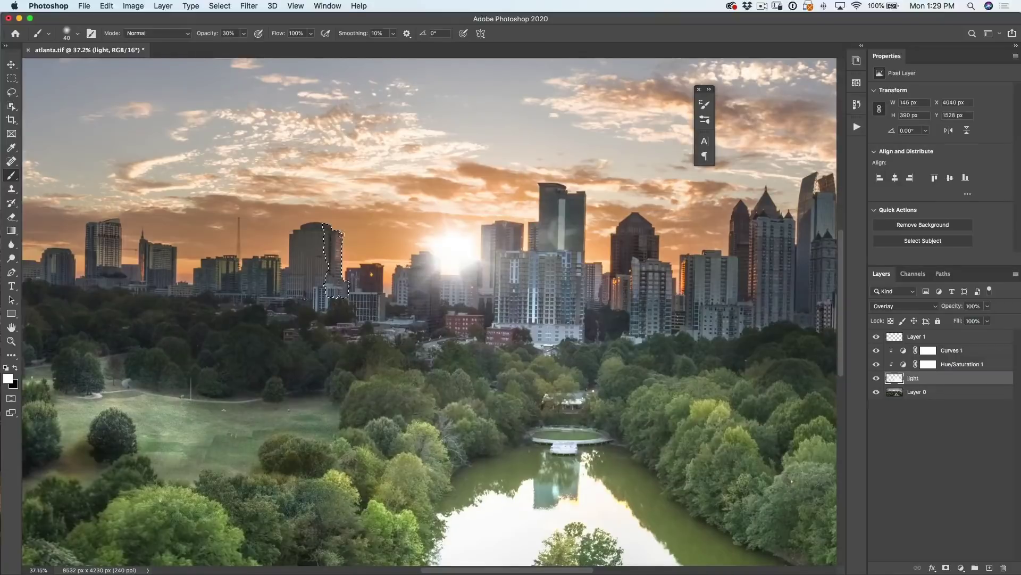
key(5)
key(bracketright)
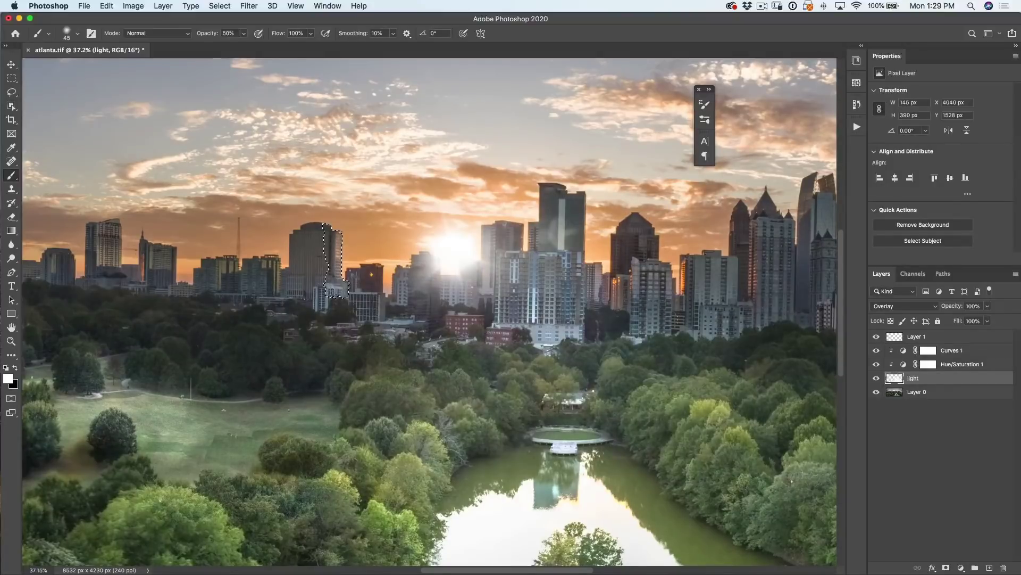
key(ctrl+d)
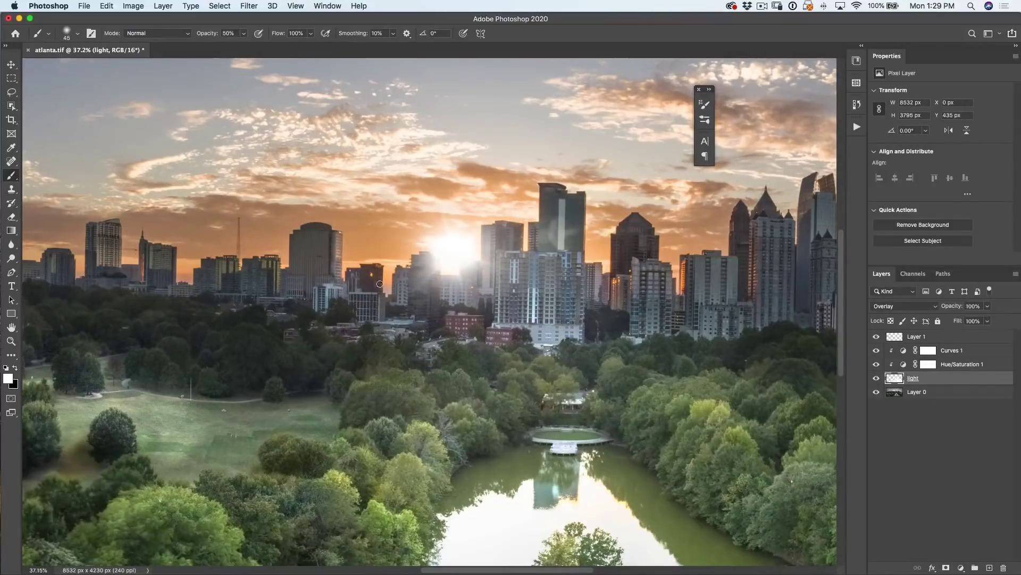
mouse_move(275, 265)
mouse_down()
mouse_move(274, 282)
mouse_move(234, 265)
mouse_move(172, 293)
mouse_move(173, 266)
mouse_up()
mouse_move(489, 226)
mouse_down()
mouse_move(499, 252)
mouse_move(533, 238)
mouse_up()
mouse_move(613, 248)
mouse_down()
mouse_move(636, 277)
mouse_move(753, 266)
mouse_move(808, 213)
mouse_move(784, 253)
mouse_up()
- Hide all layers above Layer 0 and add a Curves adjustment directly above it, raising input 118 to output 185
key(super+0)
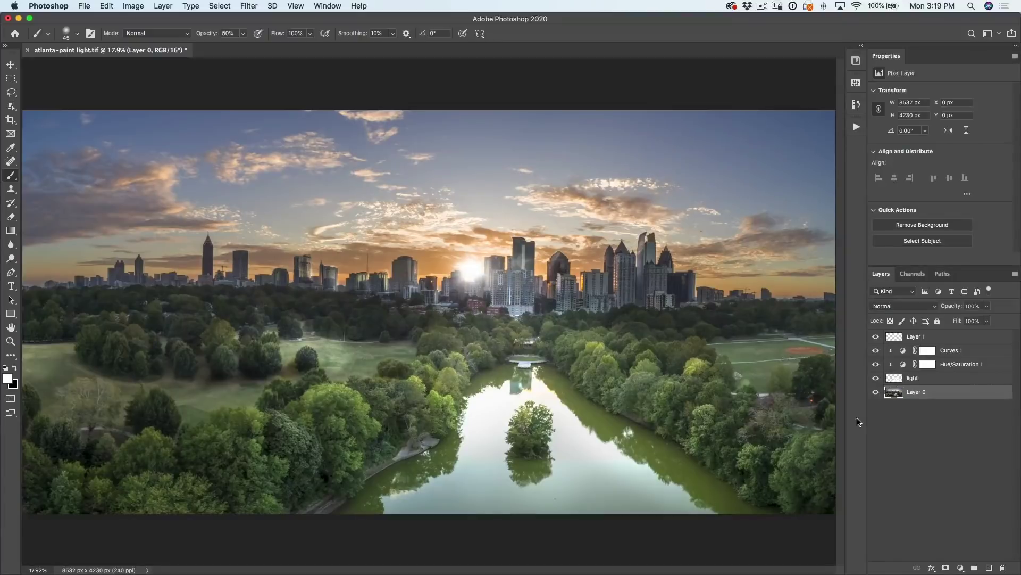
drag(876, 341, 876, 379)
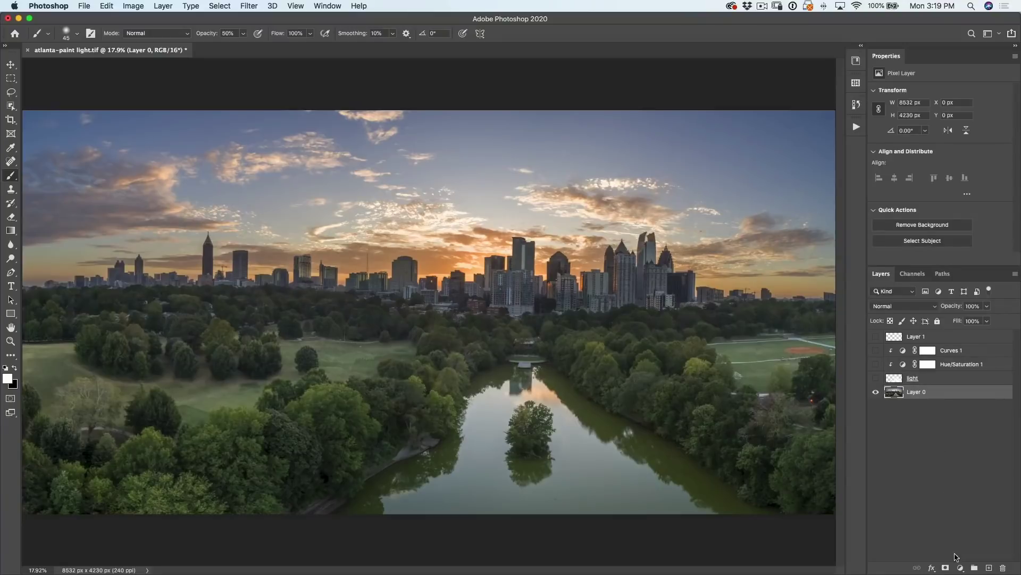
click(960, 568)
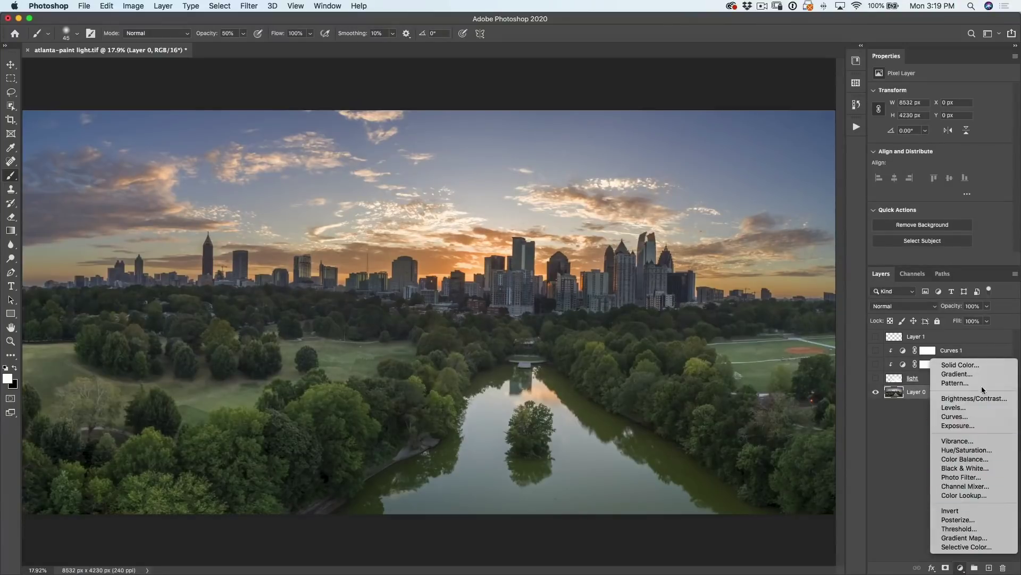
click(972, 416)
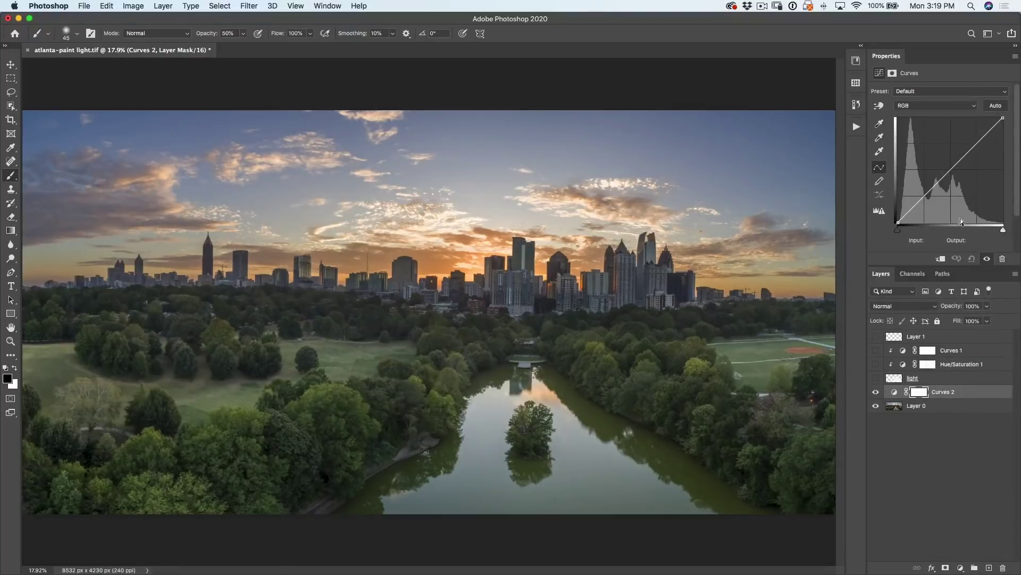
drag(950, 171, 947, 147)
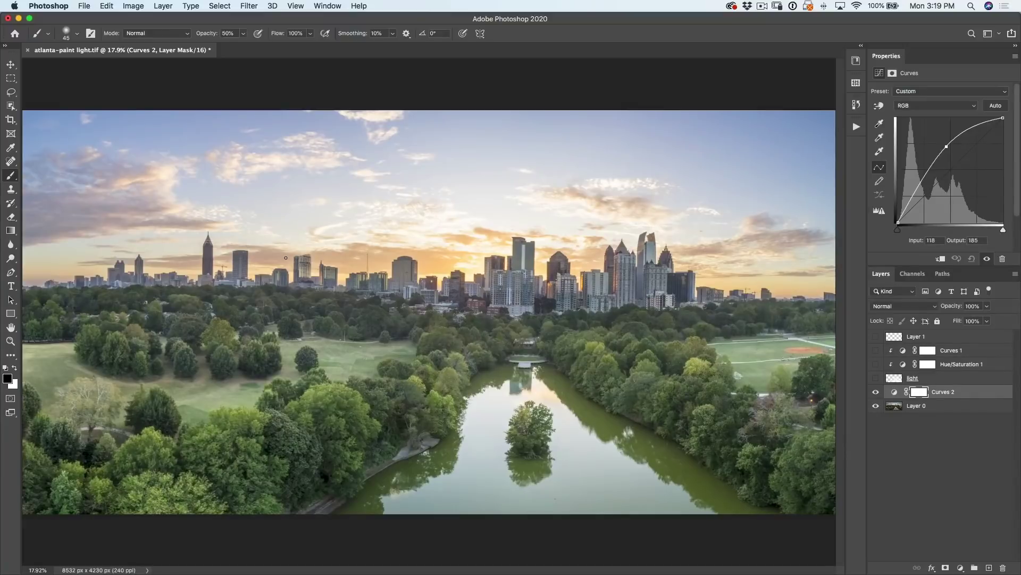
- Warm the Curves 2 adjustment by lowering Blue input 137 to output 117 and raising Red input 128 to output 139
click(926, 109)
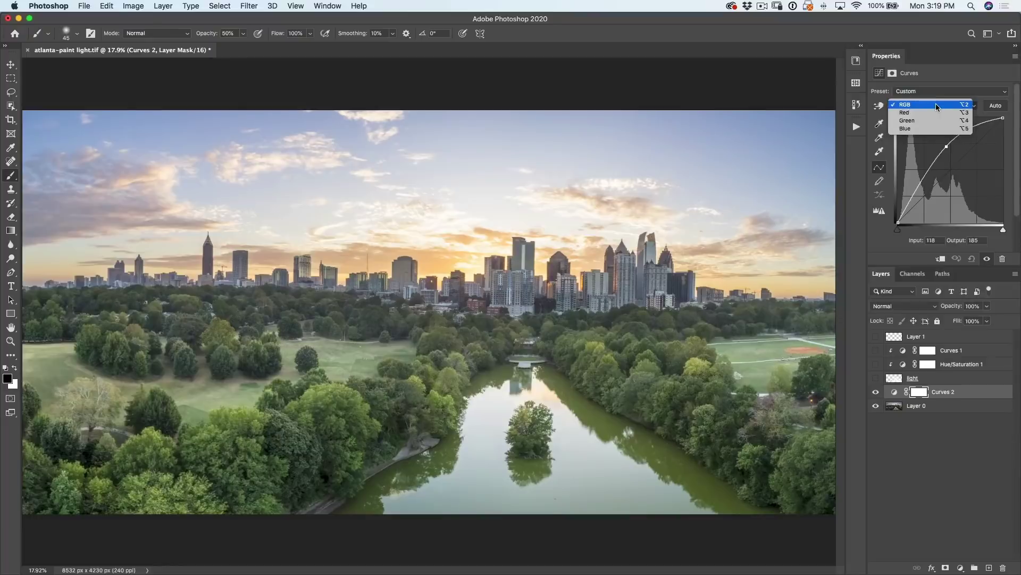
click(918, 129)
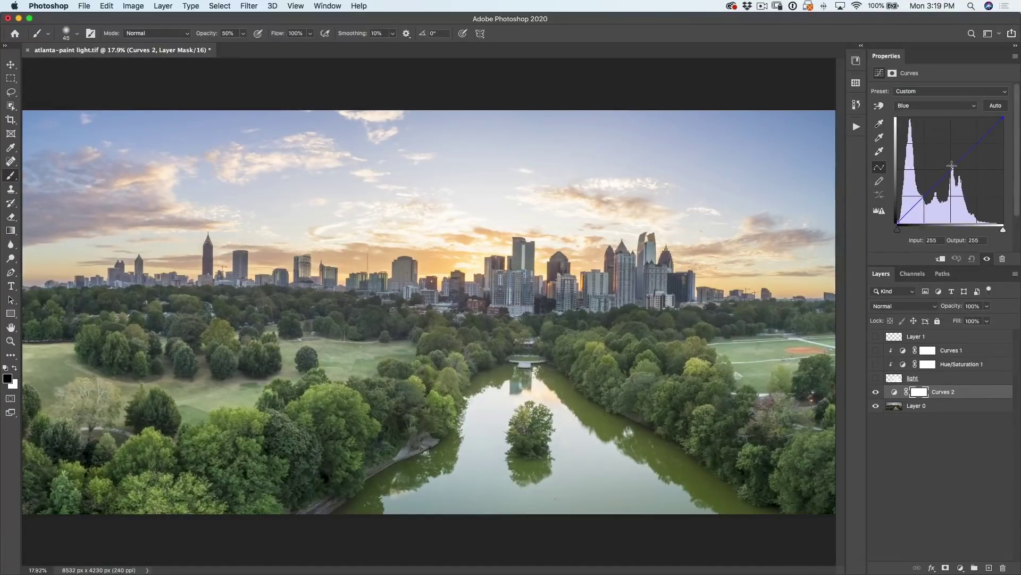
drag(951, 168, 954, 175)
click(938, 108)
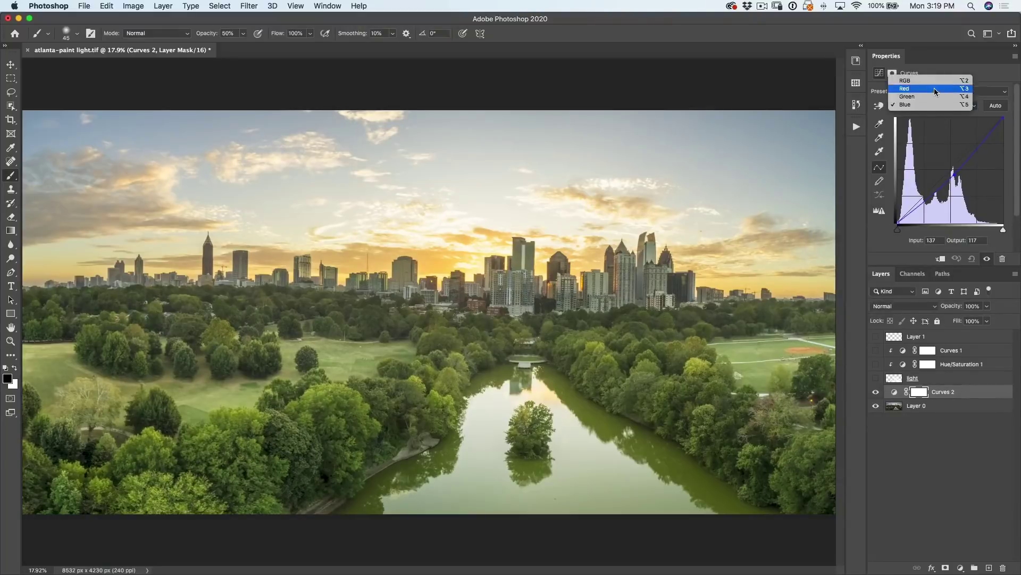
click(934, 89)
click(951, 168)
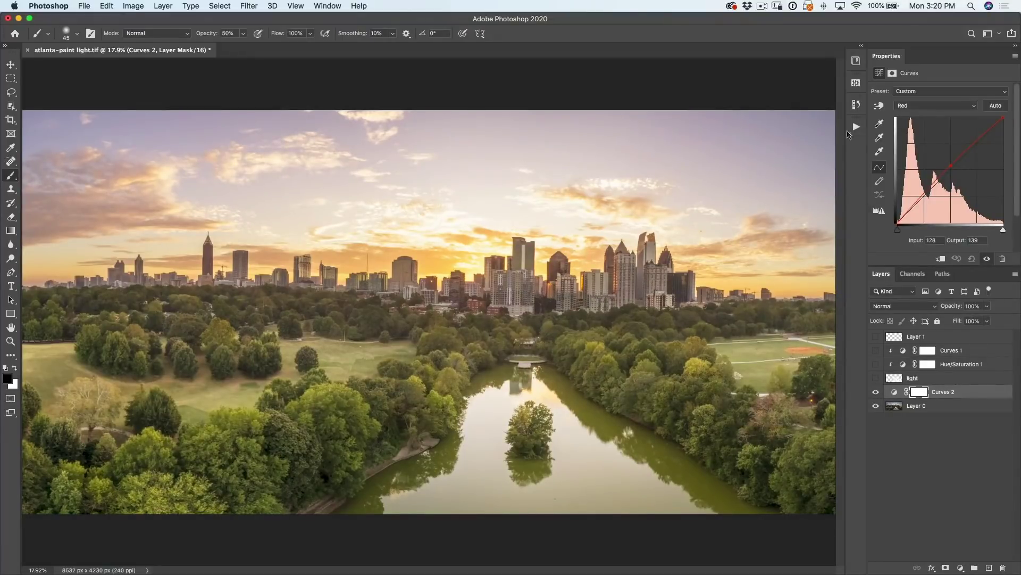
- Lower the Green curve from input 132 to output 126 and compare the photo with Curves 2 hidden and shown
click(921, 105)
click(917, 113)
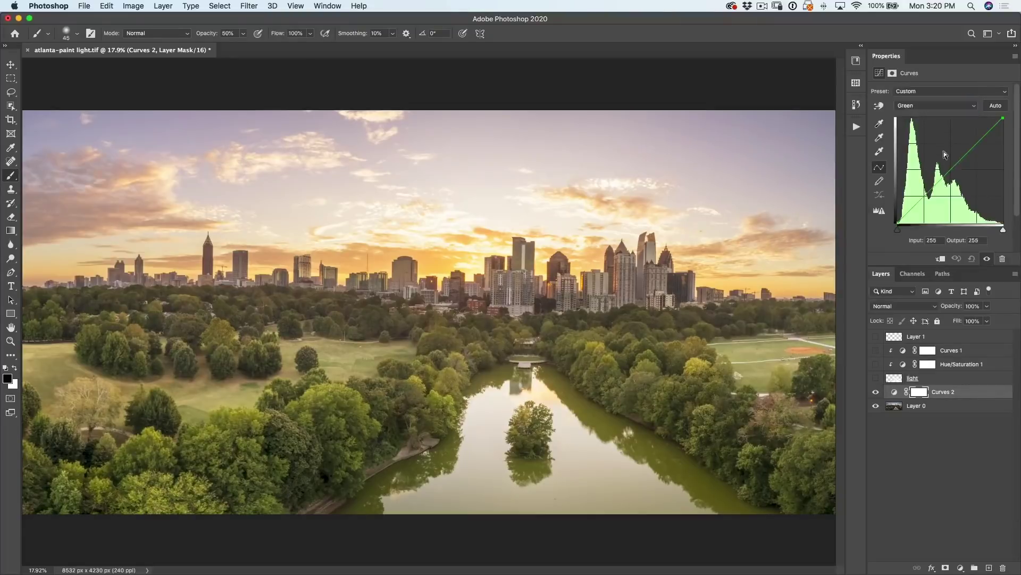
click(952, 169)
click(877, 391)
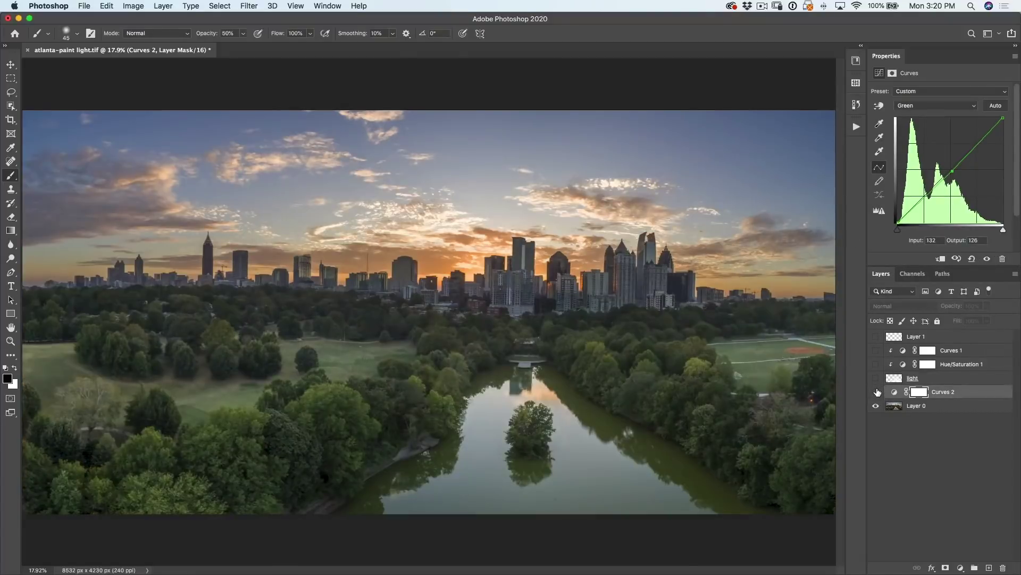
click(876, 392)
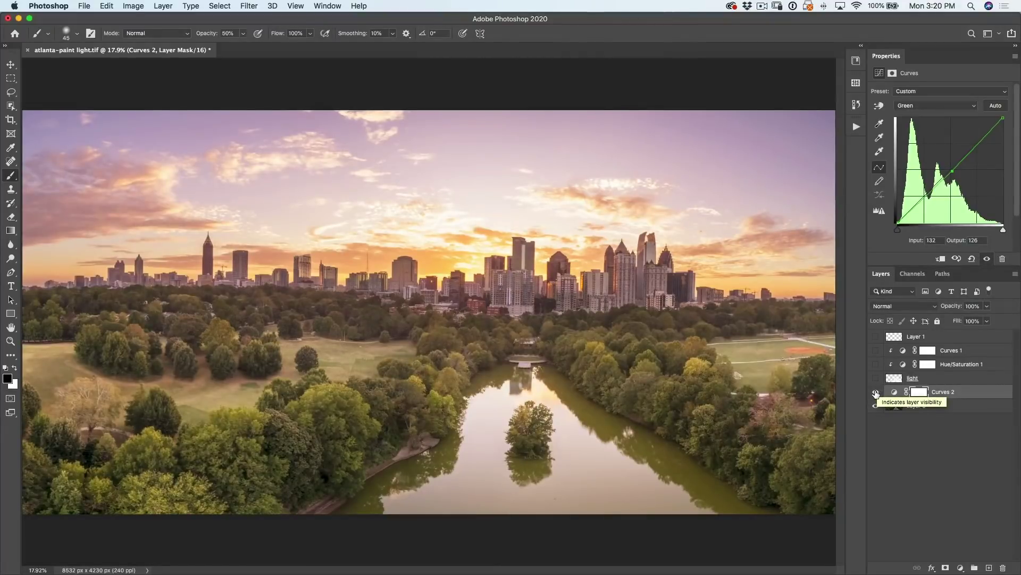
- Invert the Curves 2 layer mask to black and check the layer by toggling its visibility
click(916, 395)
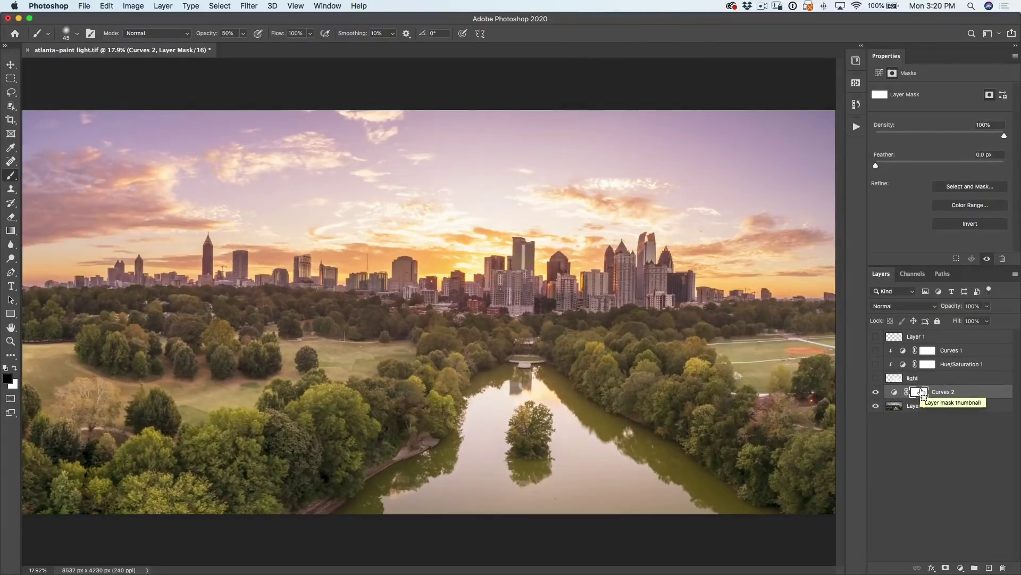
key(super+i)
click(875, 392)
click(876, 392)
click(876, 392)
click(875, 392)
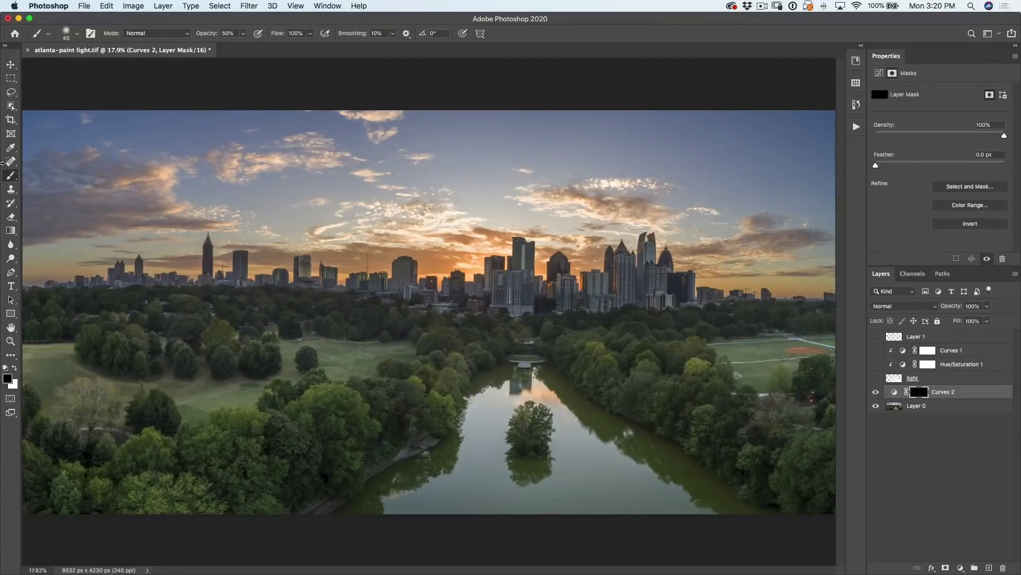
- Paint white on the Curves 2 mask with a large brush at 50% opacity to reveal light over the lake and surrounding trees
right_click(10, 179)
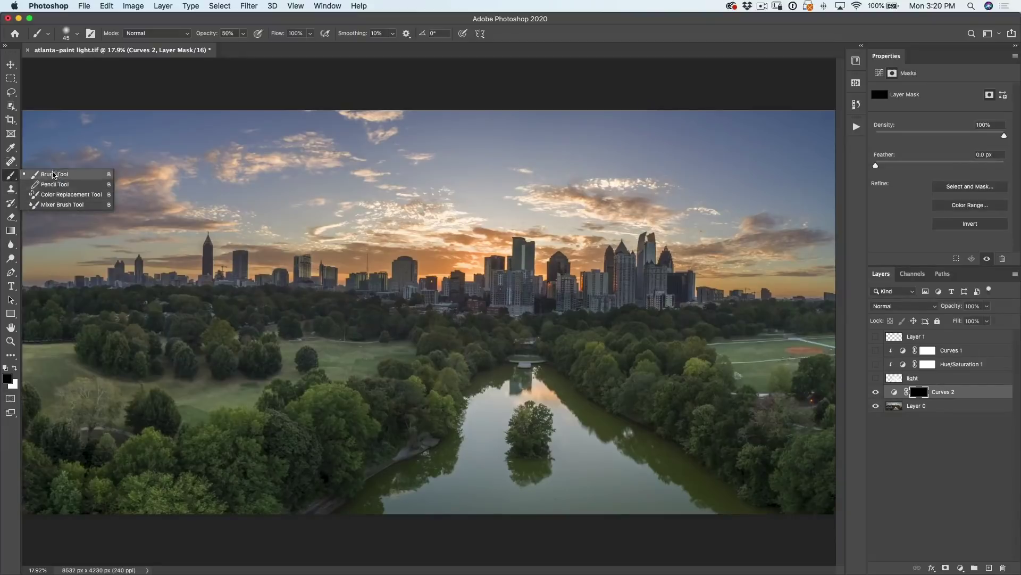
click(55, 174)
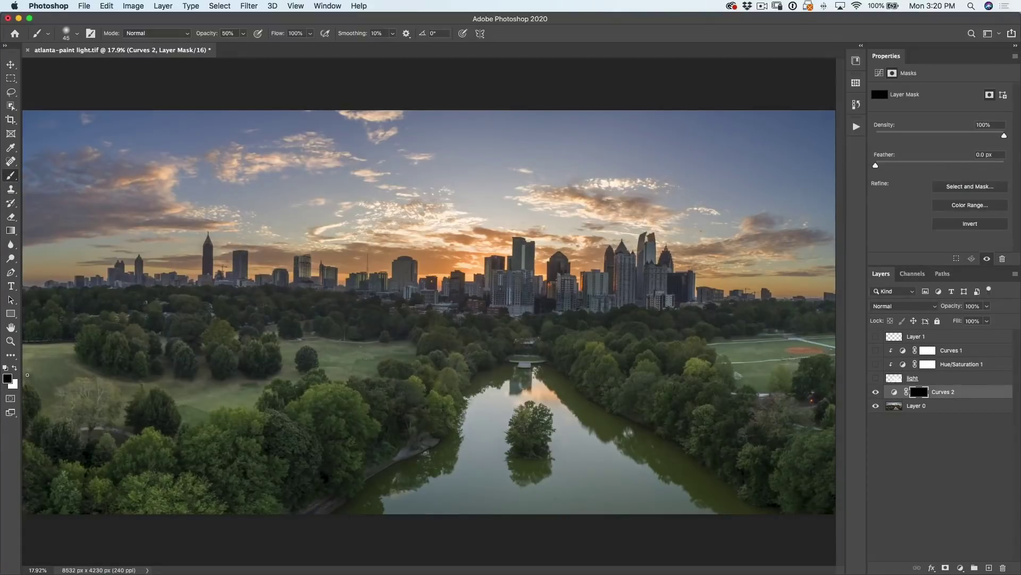
key(x)
key(bracketright)
key(bracketright)
key(bracketright)
key(bracketright)
key(bracketright)
key(bracketright)
key(bracketright)
key(bracketright)
key(bracketright)
key(bracketright)
key(bracketright)
key(bracketright)
key(bracketright)
key(bracketright)
mouse_move(462, 262)
mouse_down()
mouse_move(540, 342)
mouse_move(509, 361)
mouse_move(511, 351)
mouse_move(396, 461)
mouse_move(394, 443)
mouse_move(258, 504)
mouse_move(446, 399)
mouse_move(533, 335)
mouse_move(562, 392)
mouse_move(614, 388)
mouse_move(629, 436)
mouse_move(678, 465)
mouse_move(789, 496)
mouse_move(632, 458)
mouse_move(497, 386)
mouse_move(517, 411)
mouse_move(510, 480)
mouse_move(423, 522)
mouse_move(496, 354)
mouse_move(337, 510)
mouse_move(416, 447)
mouse_move(493, 351)
mouse_move(643, 385)
mouse_move(566, 381)
mouse_move(781, 484)
mouse_move(594, 379)
mouse_move(695, 448)
mouse_move(510, 355)
mouse_move(412, 456)
mouse_move(320, 494)
mouse_move(497, 373)
mouse_move(479, 388)
mouse_move(553, 375)
mouse_move(578, 386)
mouse_move(609, 426)
mouse_move(543, 422)
mouse_move(624, 363)
mouse_move(634, 319)
mouse_up()
- Reduce the brush size and paint more white on the Curves 2 mask over the trees along both shores
key(bracketleft)
key(bracketleft)
key(bracketleft)
key(bracketleft)
key(bracketleft)
key(bracketleft)
key(bracketleft)
key(bracketleft)
key(bracketleft)
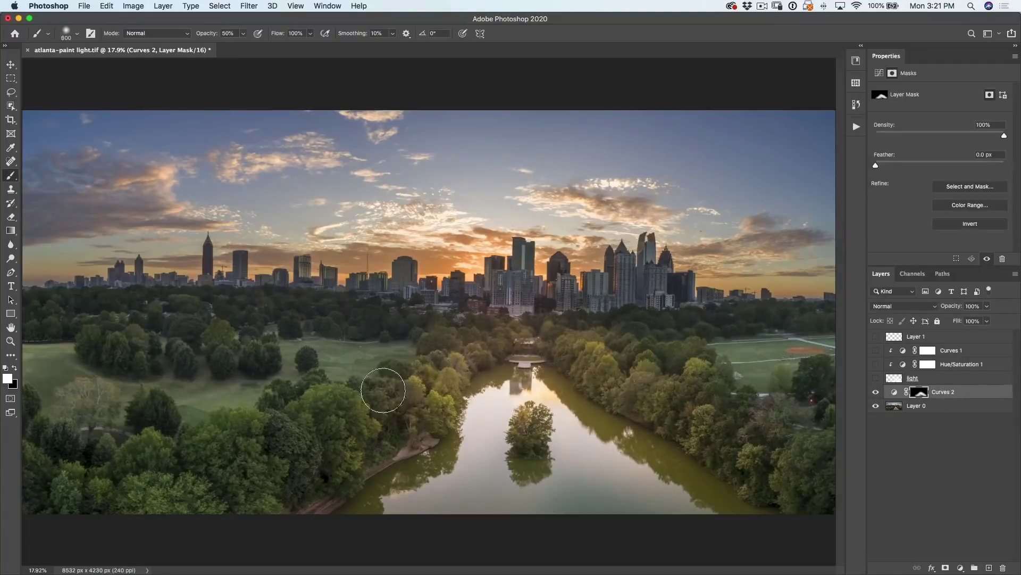
mouse_move(406, 384)
mouse_down()
mouse_move(615, 314)
mouse_move(591, 339)
mouse_move(676, 348)
mouse_move(671, 392)
mouse_move(728, 441)
mouse_move(798, 451)
mouse_up()
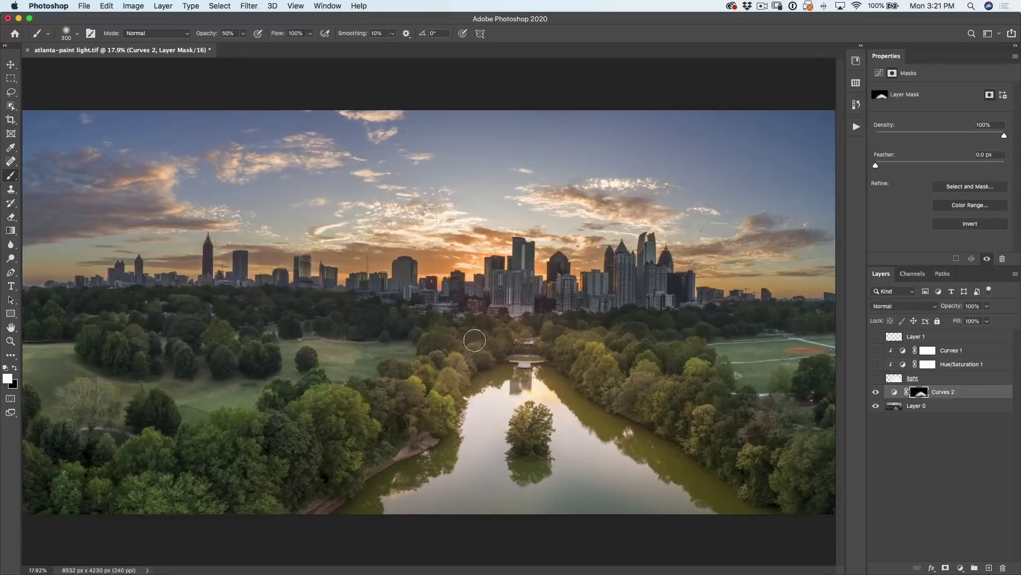
- Raise the brush opacity to 97%, paint light onto the grass fields in the Curves 2 mask, and compare before and after
drag(205, 33, 335, 20)
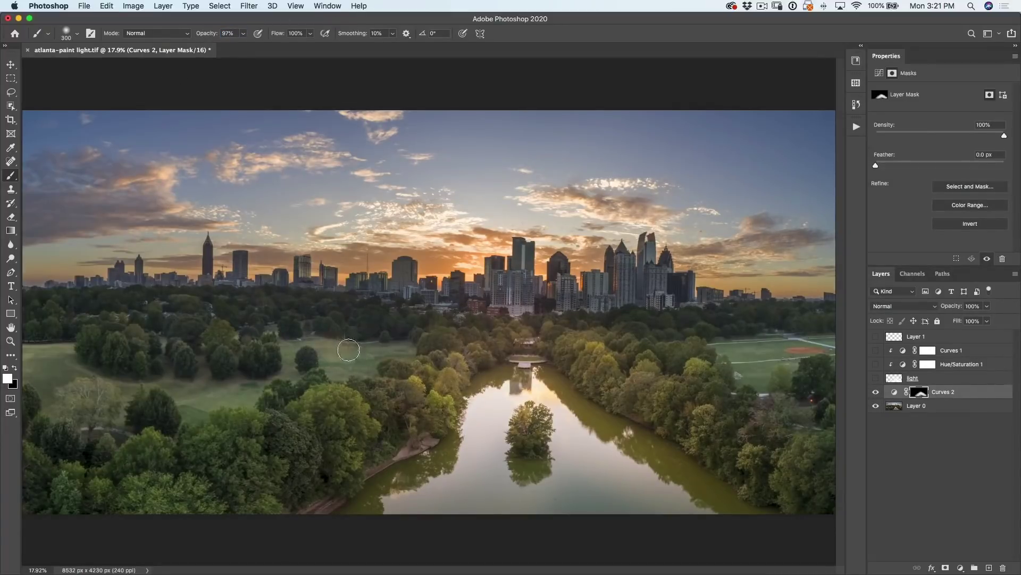
mouse_move(35, 370)
mouse_down()
mouse_move(32, 362)
mouse_move(77, 372)
mouse_up()
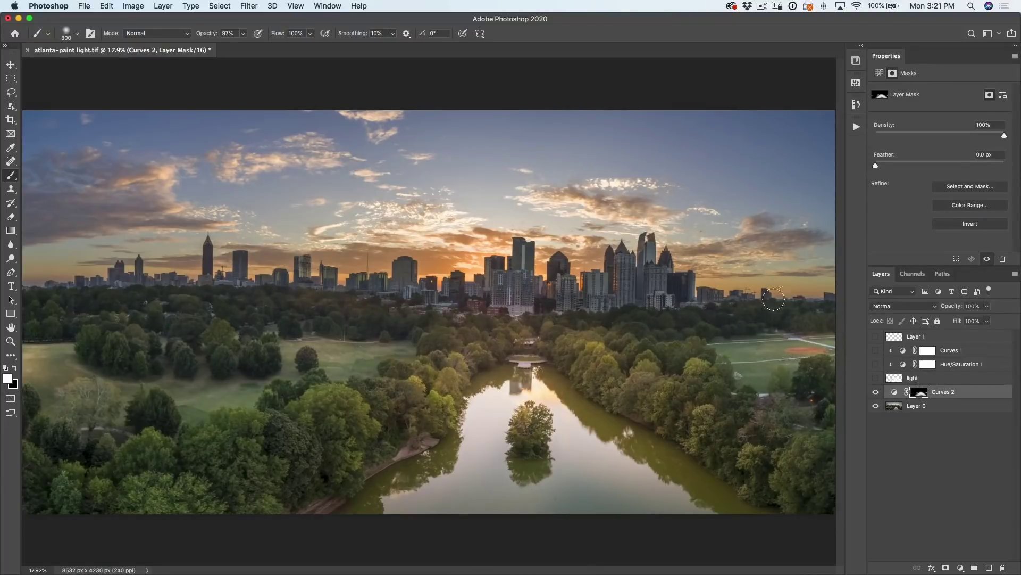
click(876, 392)
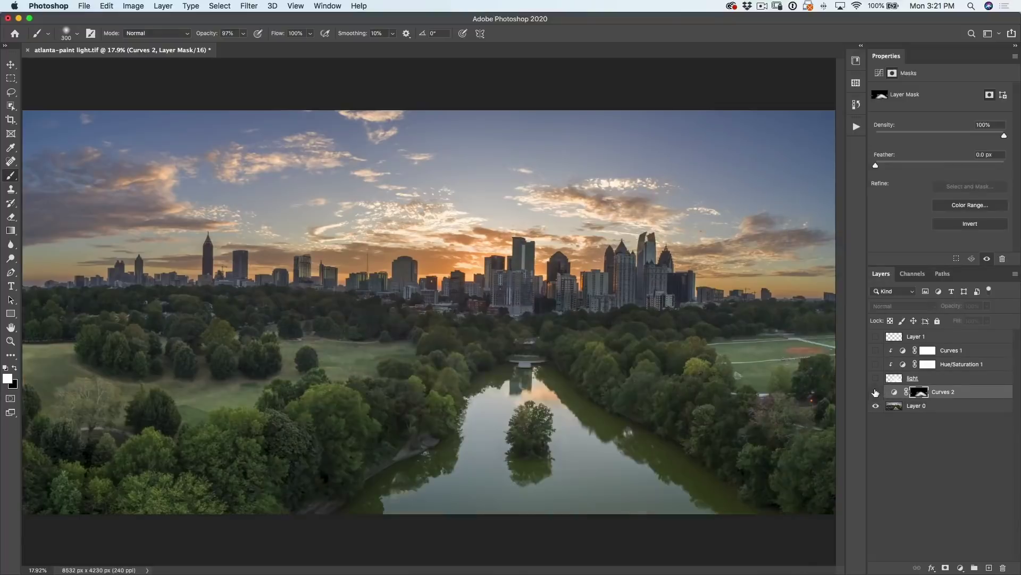
click(876, 392)
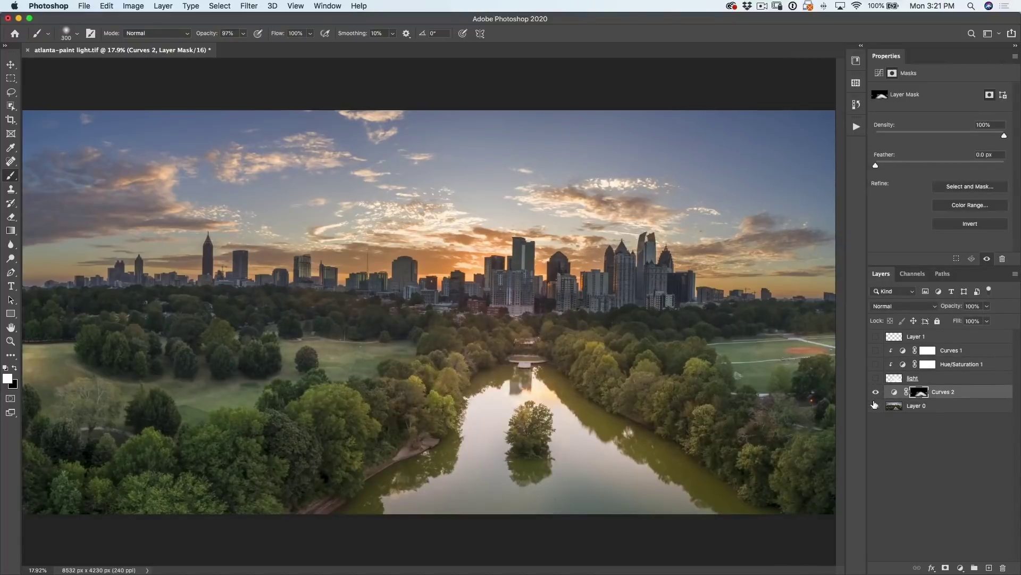
- Show all layers above Curves 2, lower the light layer's opacity to 48%, and compare the combined effect
drag(875, 336, 879, 379)
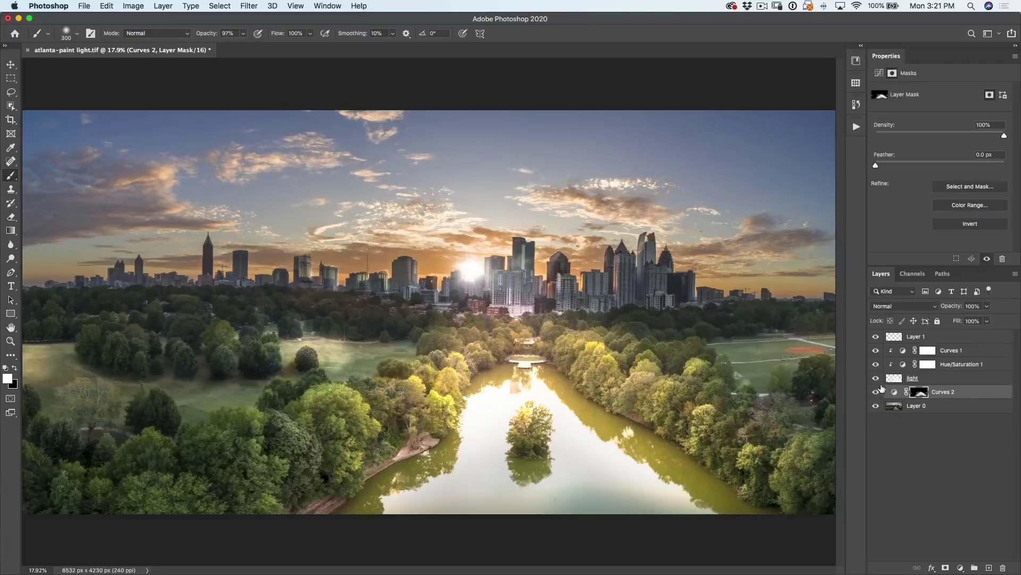
click(895, 378)
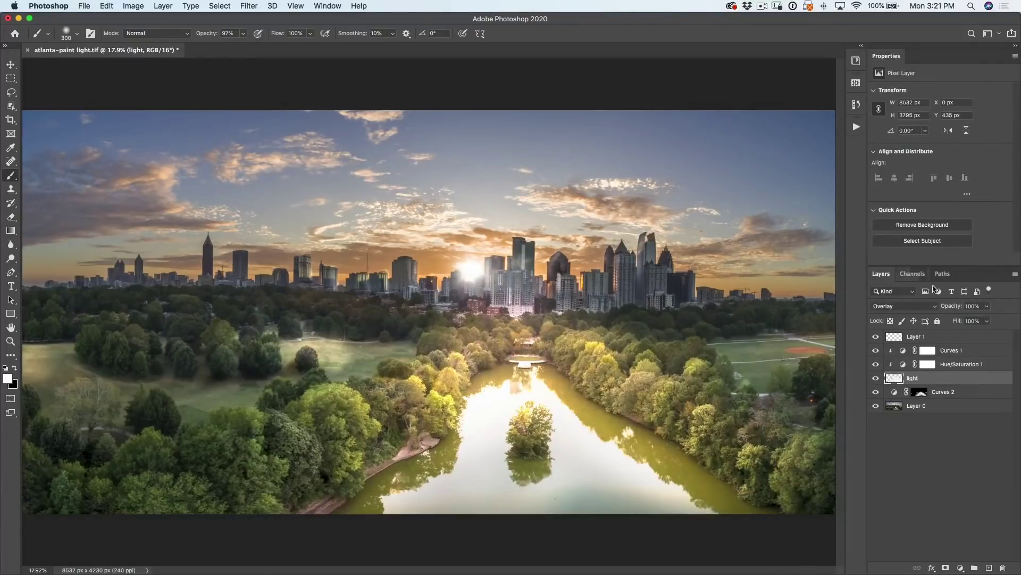
drag(955, 308, 925, 313)
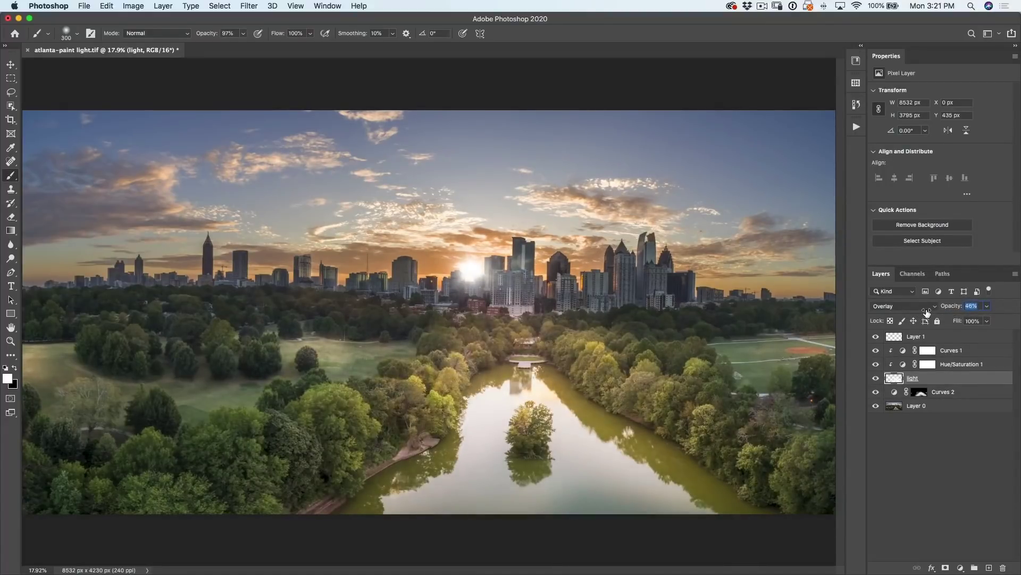
drag(927, 312, 927, 313)
mouse_move(876, 336)
mouse_down()
mouse_move(876, 392)
mouse_move(879, 327)
mouse_up()
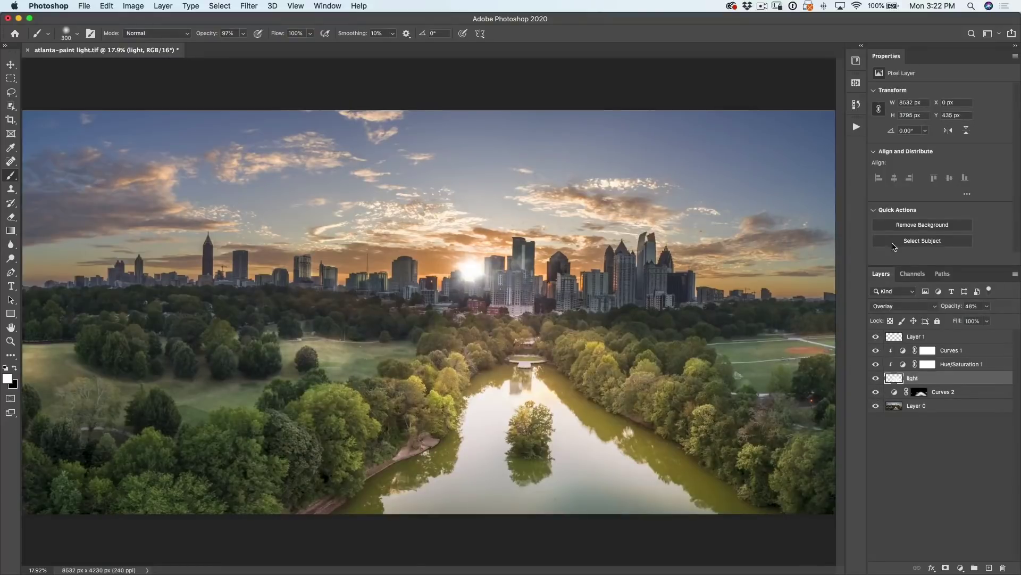